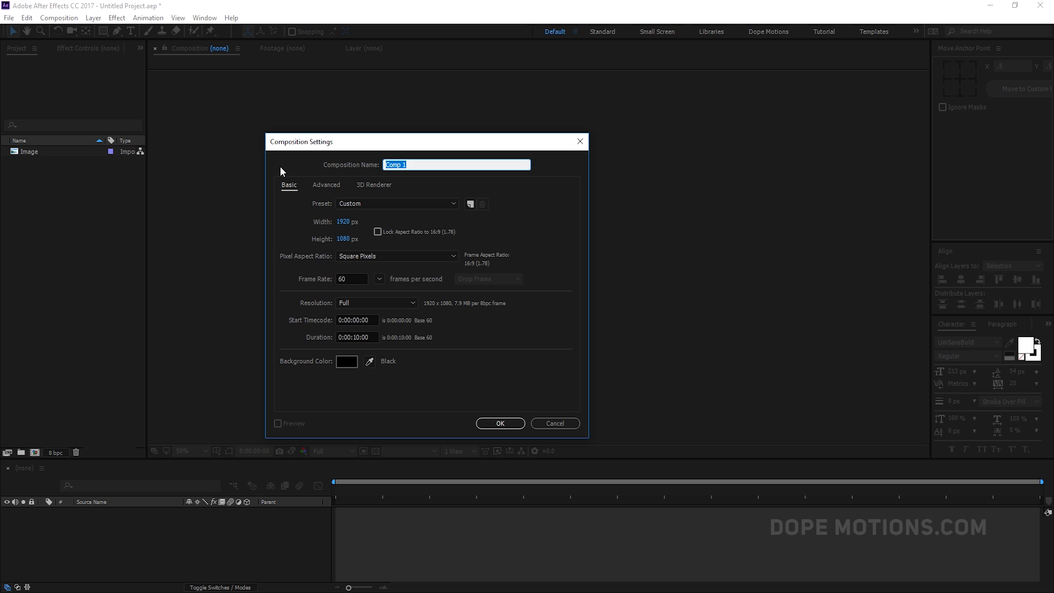
# Step: Name the new 1920 x 1080, 60 fps, 10-second composition "Main" and create it
pyautogui.write('Main')
pyautogui.click(572, 232)
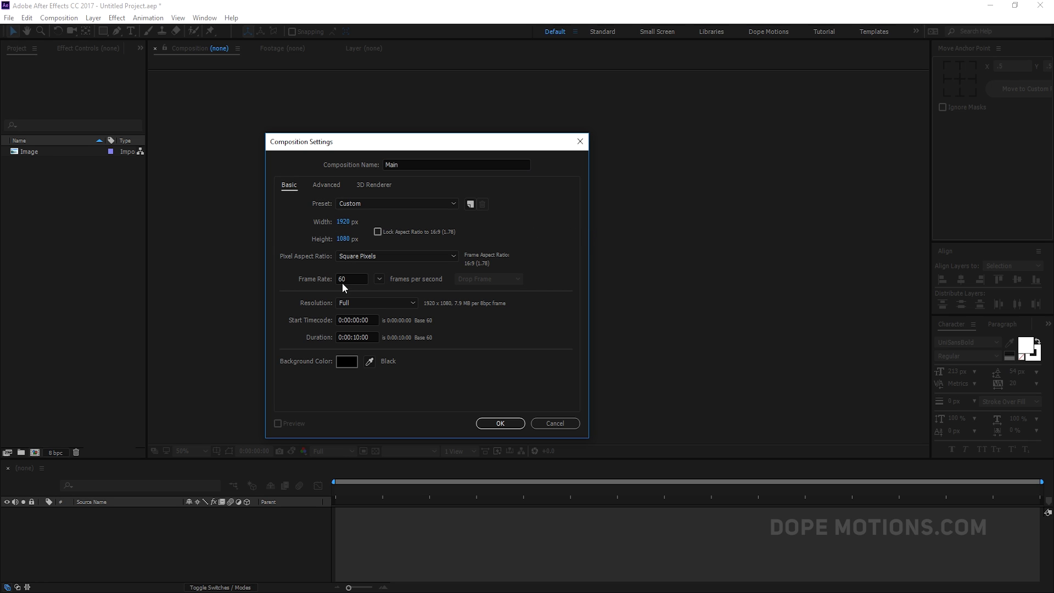
pyautogui.click(500, 426)
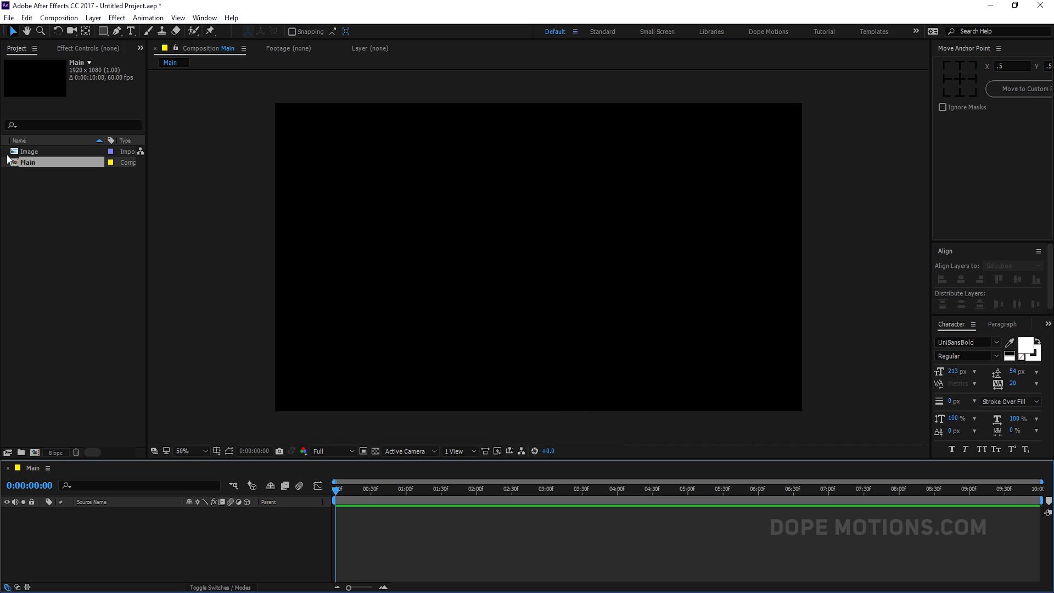
# Step: Create a second 1920 x 1080, 60 fps, 10-second composition named "Media"
pyautogui.click(35, 153)
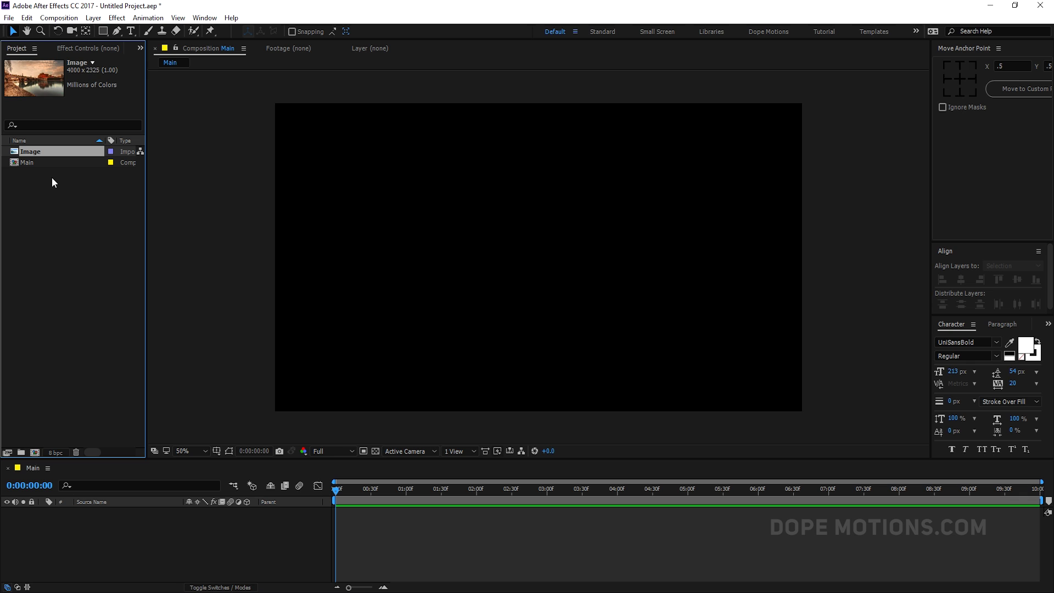
pyautogui.click(35, 453)
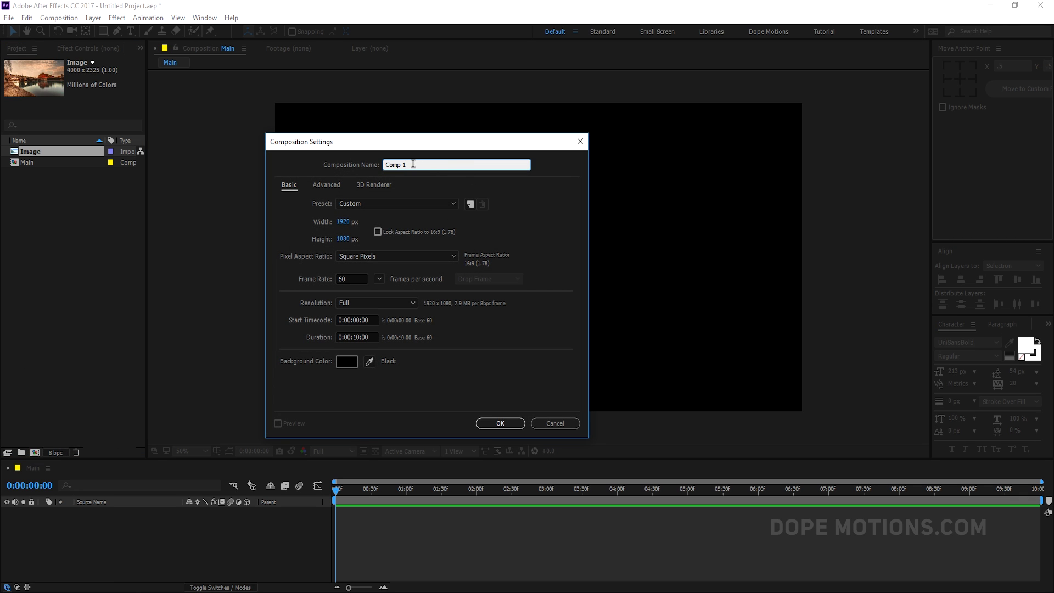
pyautogui.write('Media')
pyautogui.click(508, 198)
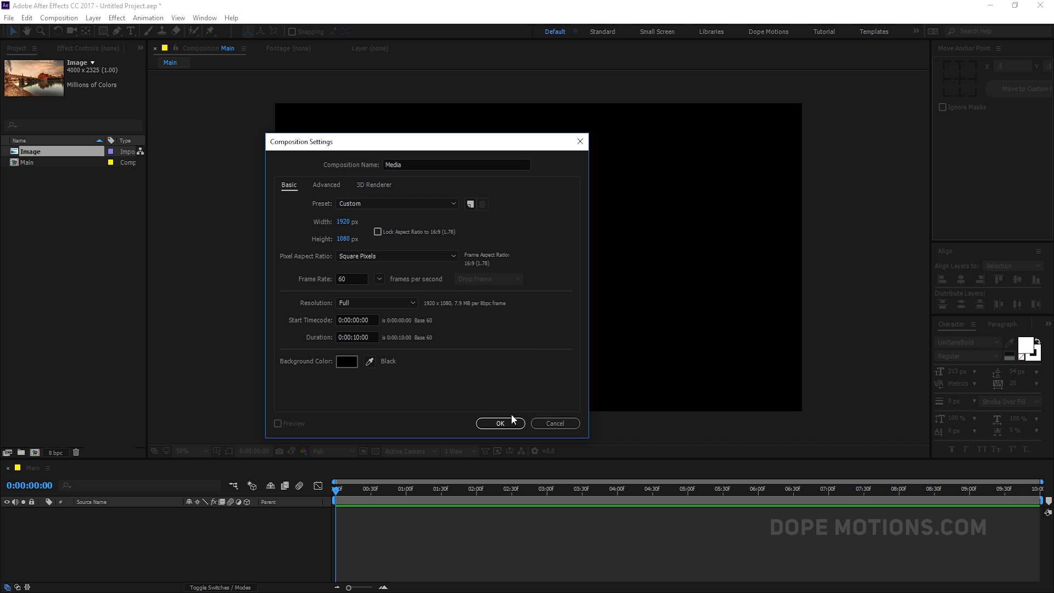
pyautogui.click(500, 423)
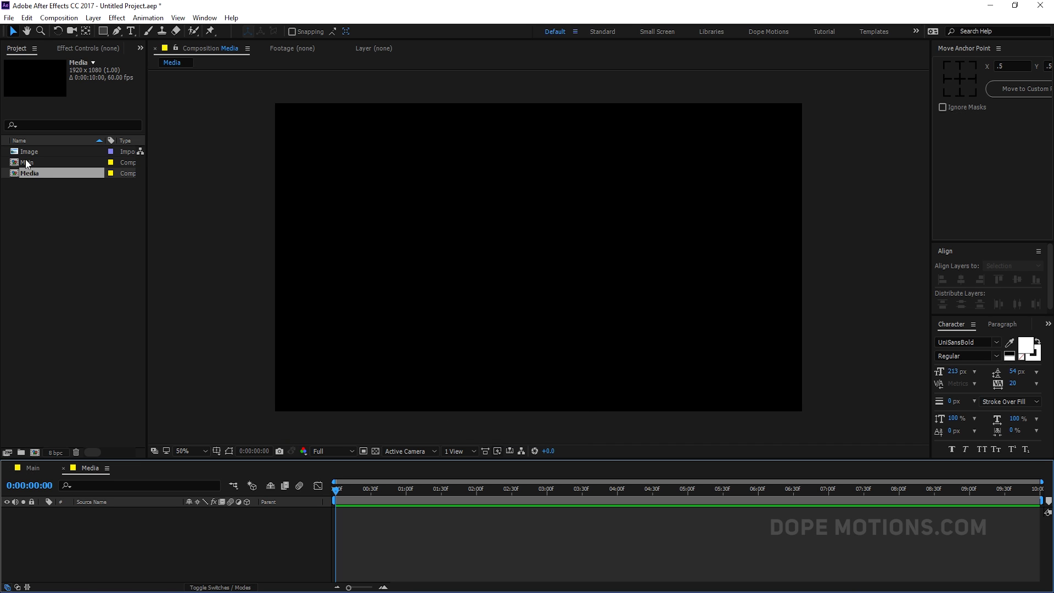
# Step: Add the Image footage to the Media composition and set its scale to 50%
pyautogui.moveTo(31, 152); pyautogui.dragTo(149, 503)
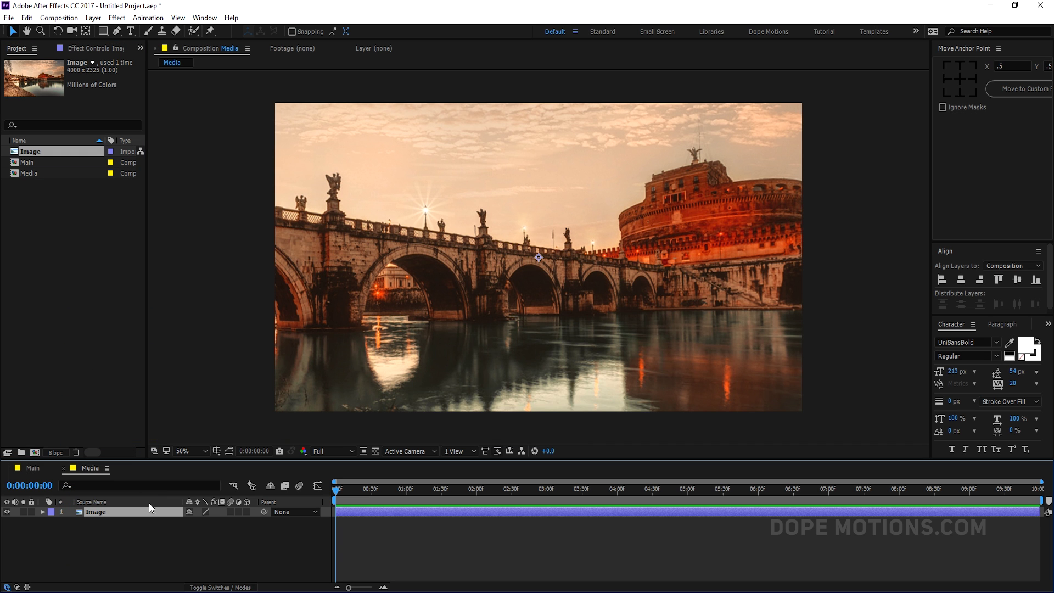
pyautogui.press('s')
pyautogui.click(202, 522)
pyautogui.write('50')
pyautogui.press('Return')
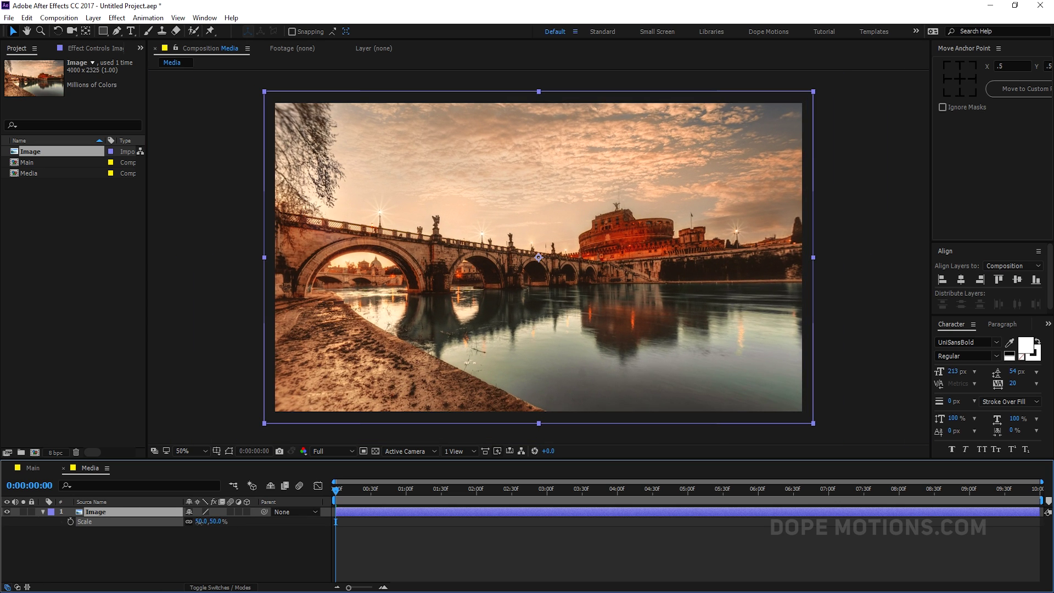
pyautogui.click(143, 536)
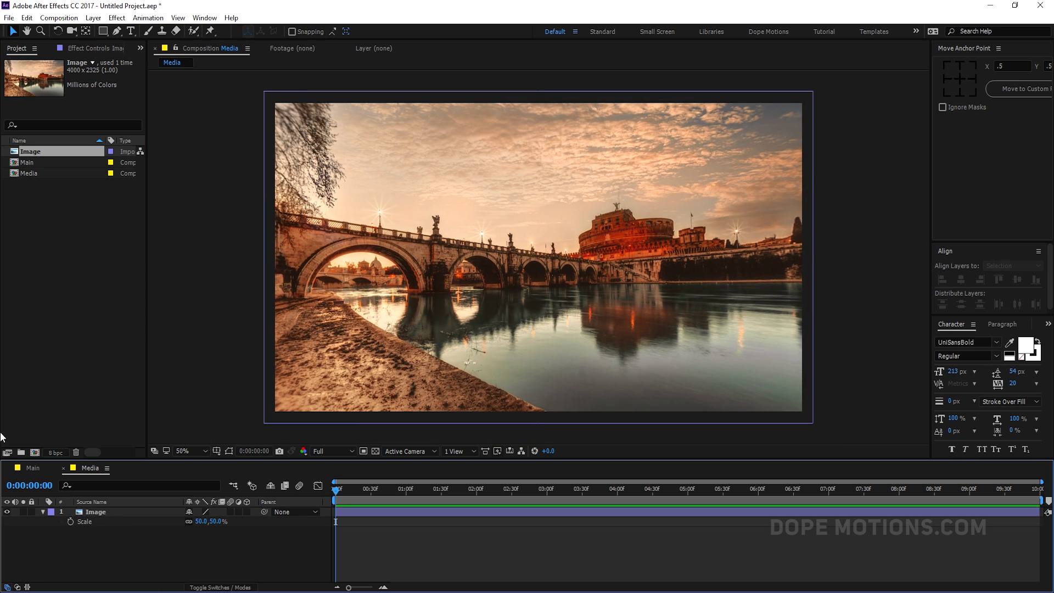
# Step: Place the Media composition as a layer in the Main composition
pyautogui.click(34, 469)
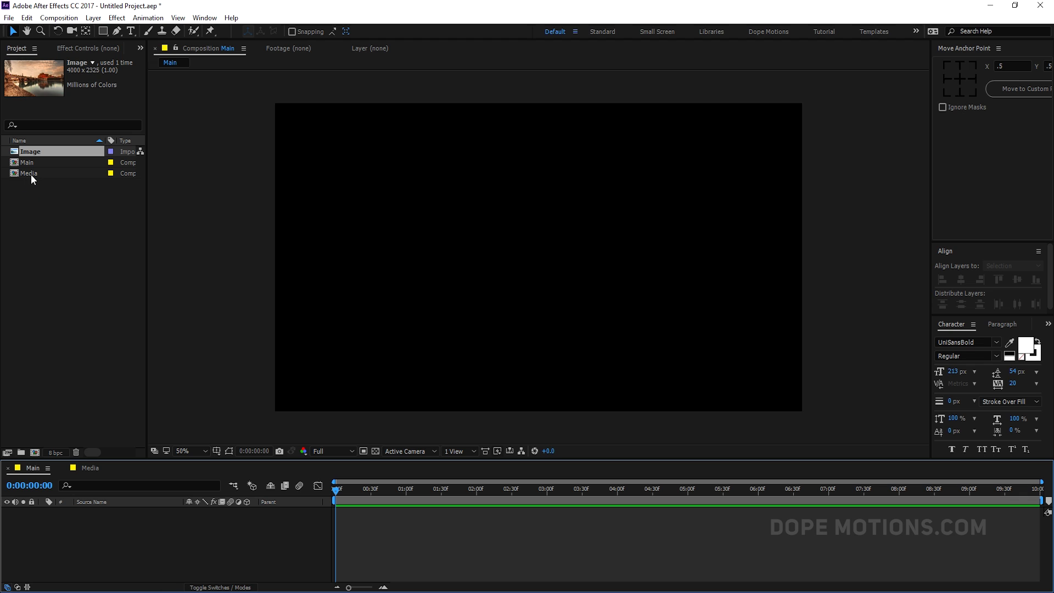
pyautogui.moveTo(30, 173); pyautogui.dragTo(107, 526)
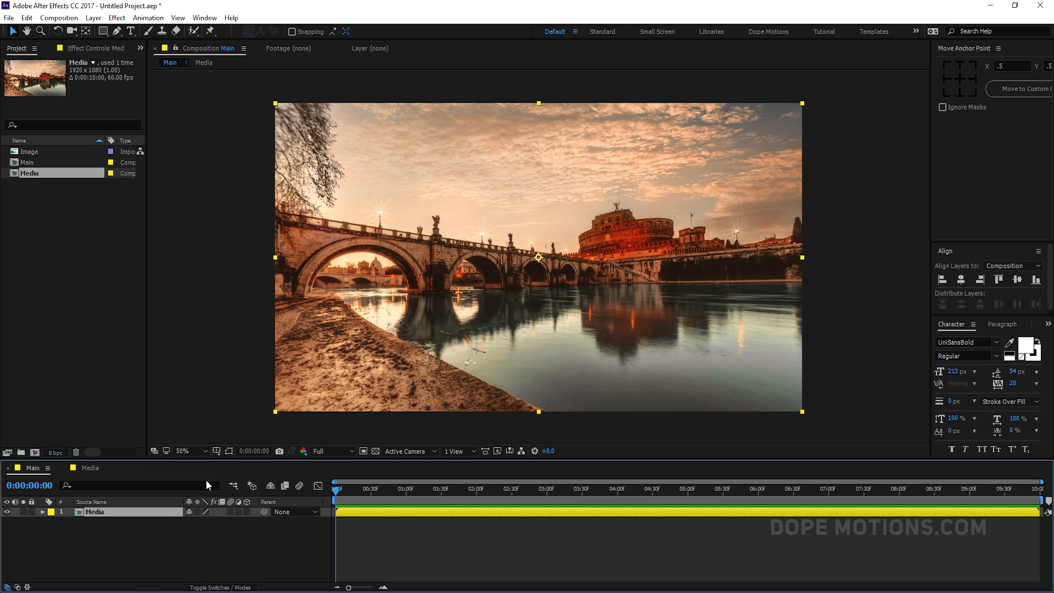
# Step: Draw a closed zigzag Pen tool mask on the Media layer, crossing the frame repeatedly to split the image into angular shards
pyautogui.click(116, 31)
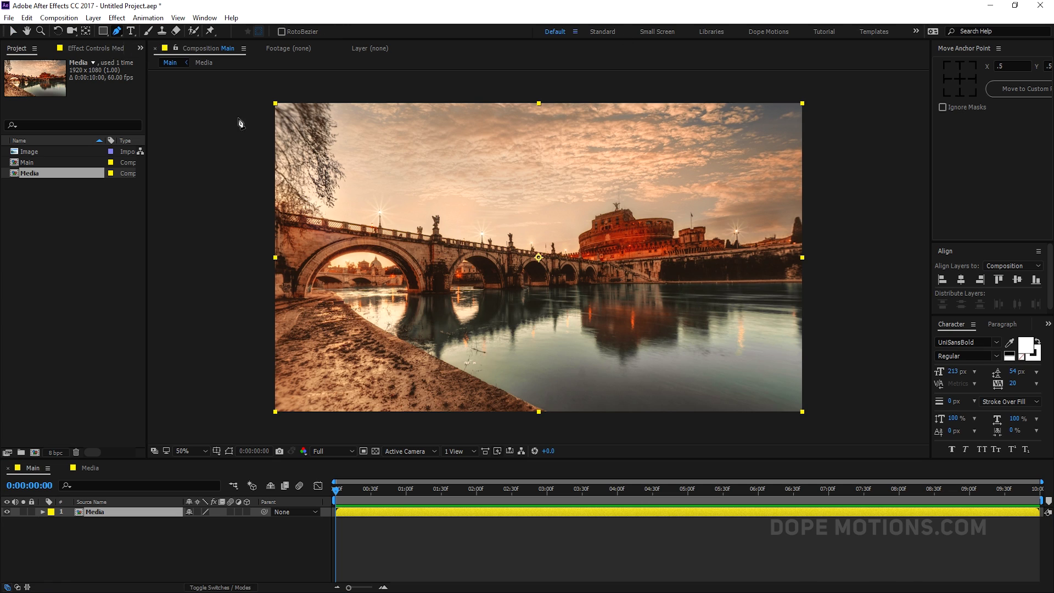
pyautogui.click(278, 94)
pyautogui.click(407, 426)
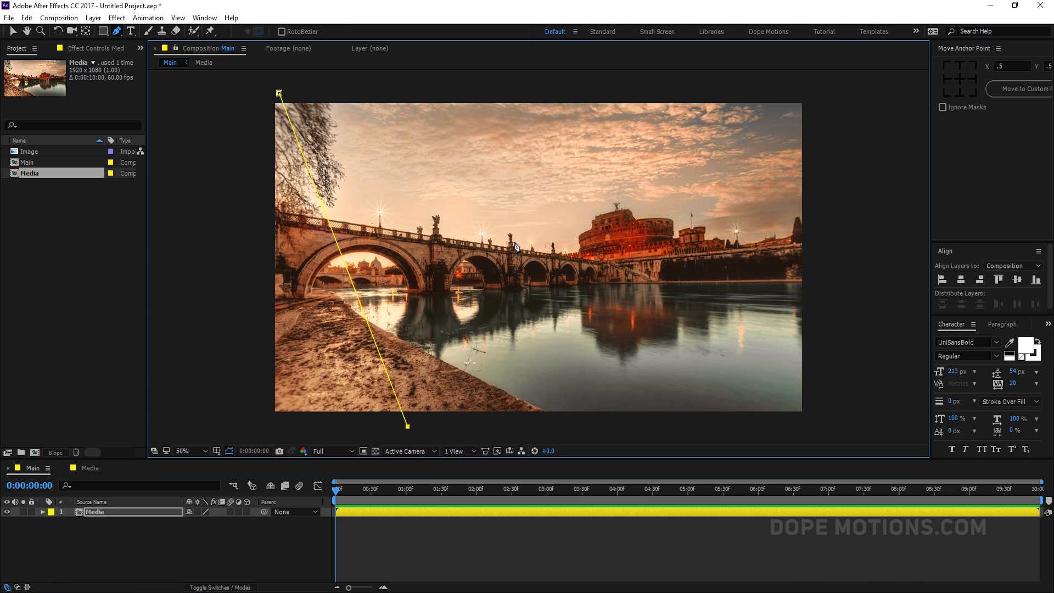
pyautogui.click(549, 85)
pyautogui.click(611, 422)
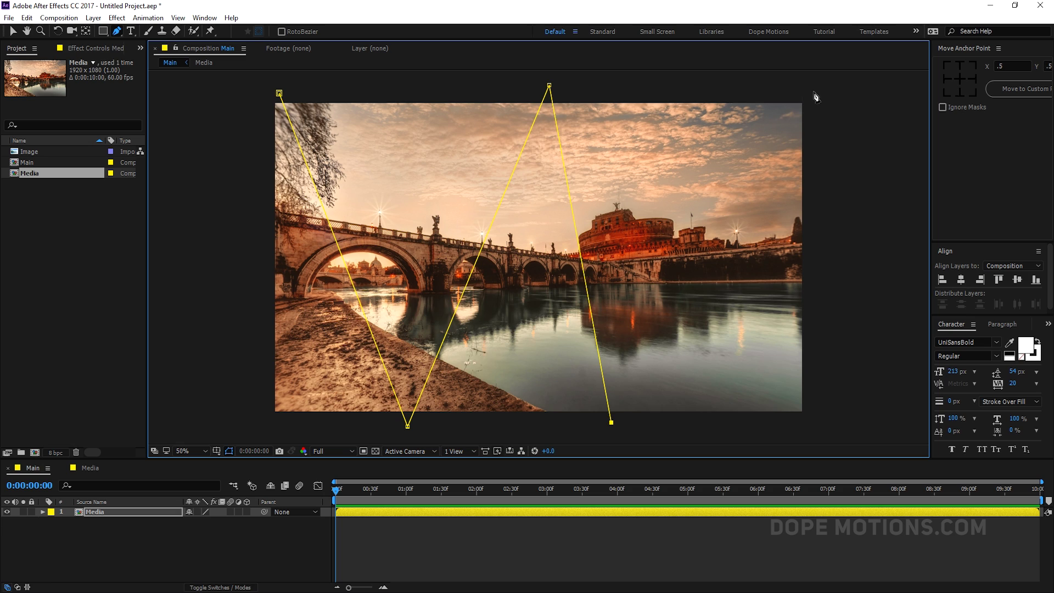
pyautogui.click(818, 91)
pyautogui.click(250, 186)
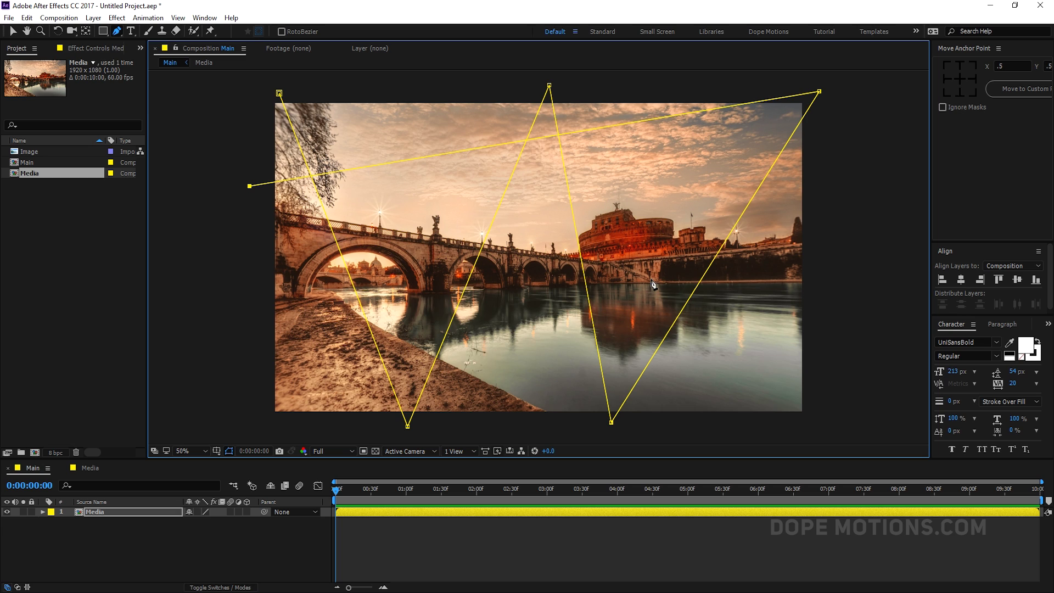
pyautogui.click(852, 185)
pyautogui.click(261, 392)
pyautogui.click(853, 314)
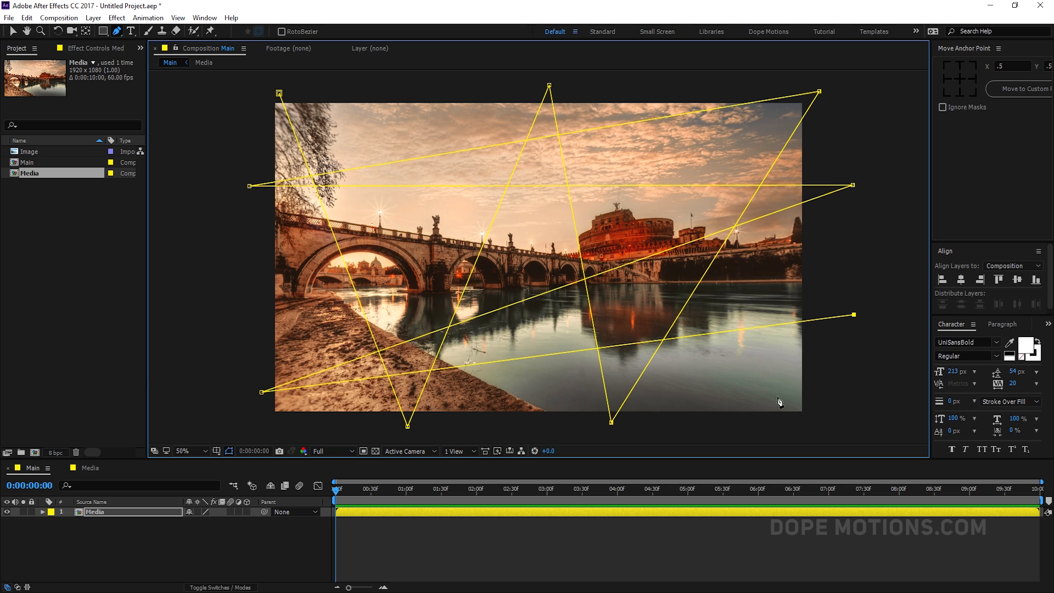
pyautogui.click(717, 435)
pyautogui.click(625, 93)
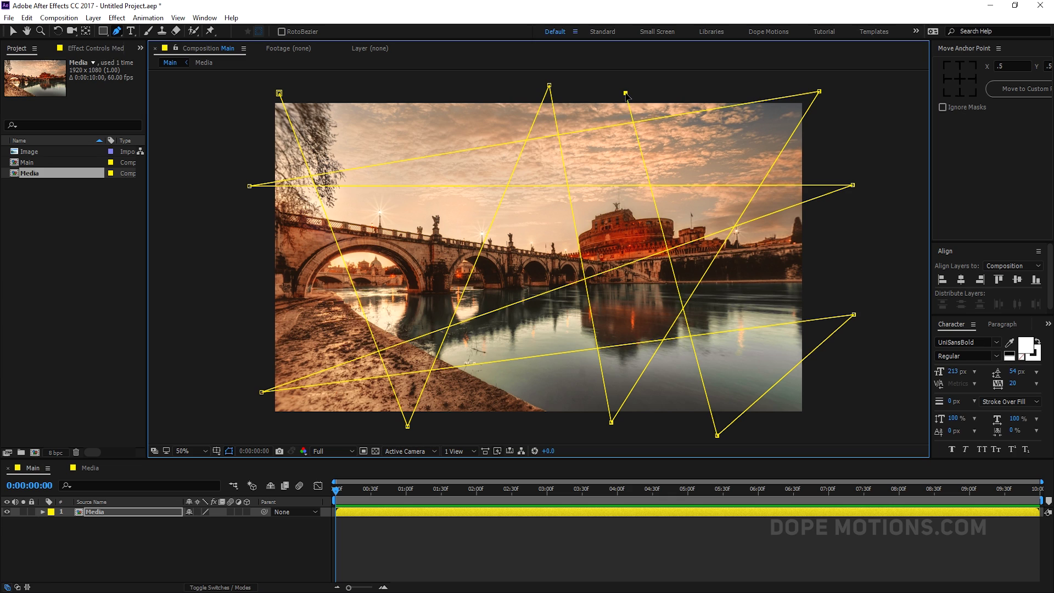
pyautogui.click(510, 440)
pyautogui.click(210, 354)
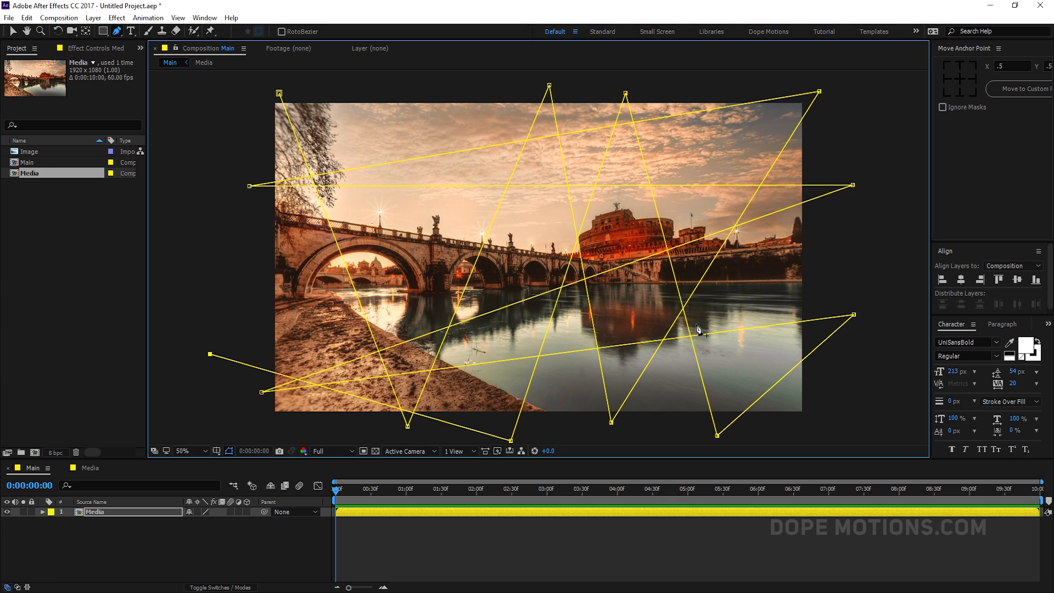
pyautogui.click(848, 259)
pyautogui.click(279, 93)
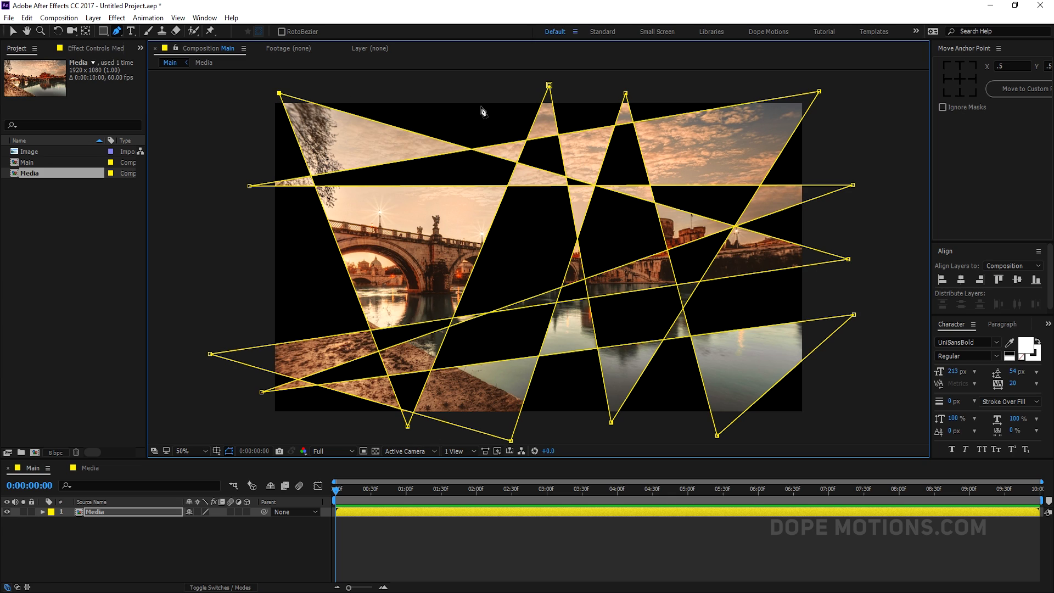
# Step: Nudge four of the zigzag mask's outer points slightly outward to refine the shard shapes
pyautogui.moveTo(278, 94)
pyautogui.mouseDown()
pyautogui.moveTo(242, 87)
pyautogui.moveTo(286, 87)
pyautogui.mouseUp()
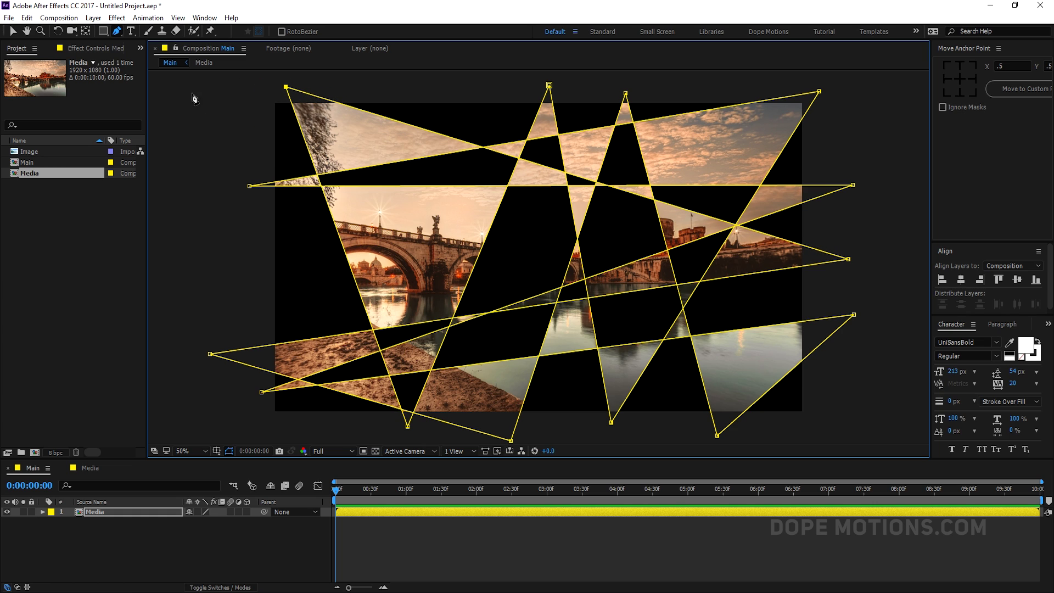
pyautogui.moveTo(249, 185); pyautogui.dragTo(230, 191)
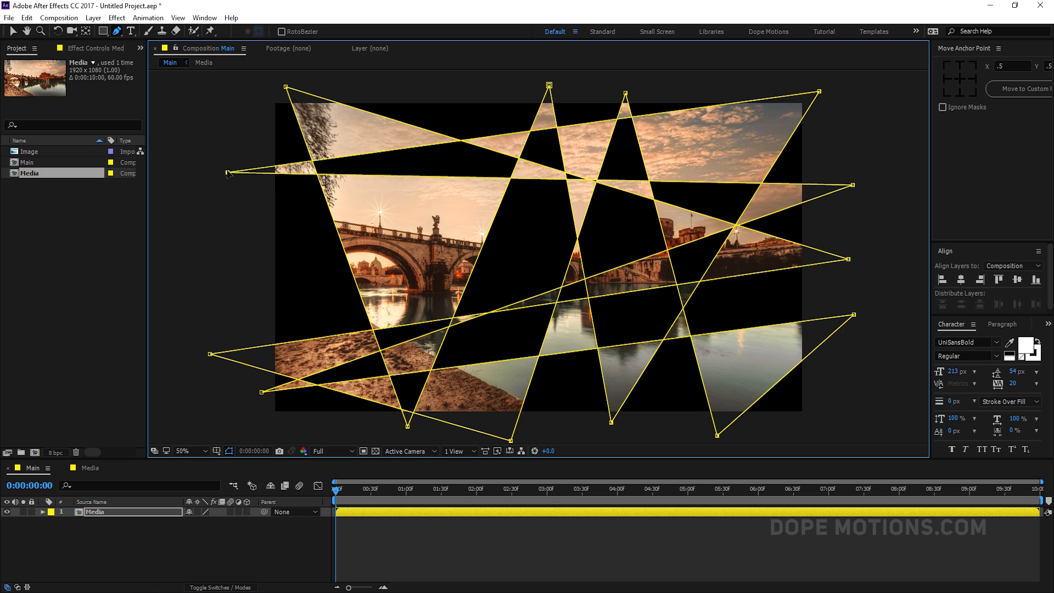
pyautogui.moveTo(626, 93); pyautogui.dragTo(634, 86)
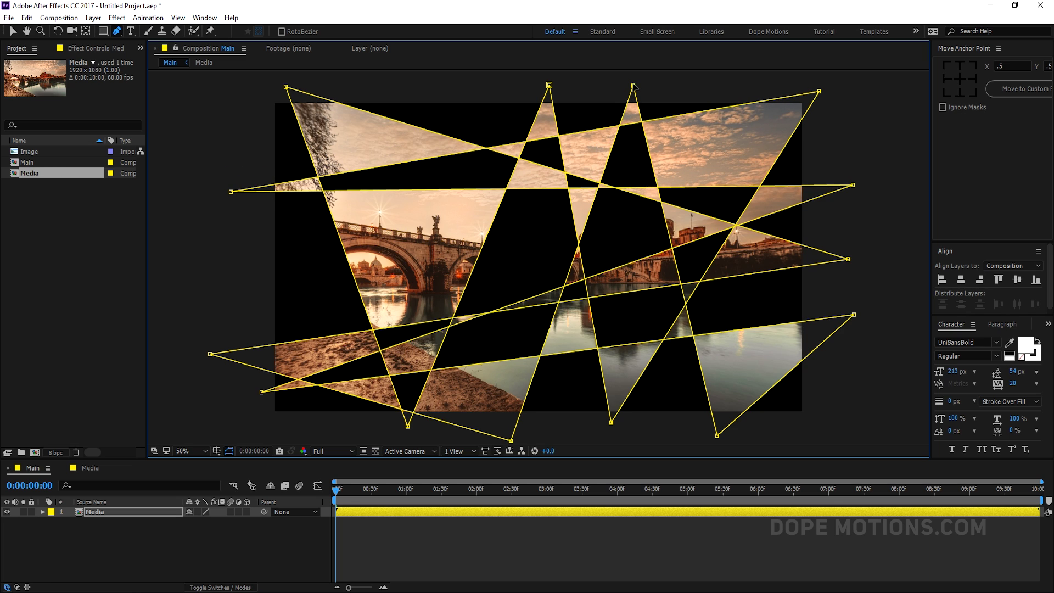
pyautogui.moveTo(611, 422); pyautogui.dragTo(629, 434)
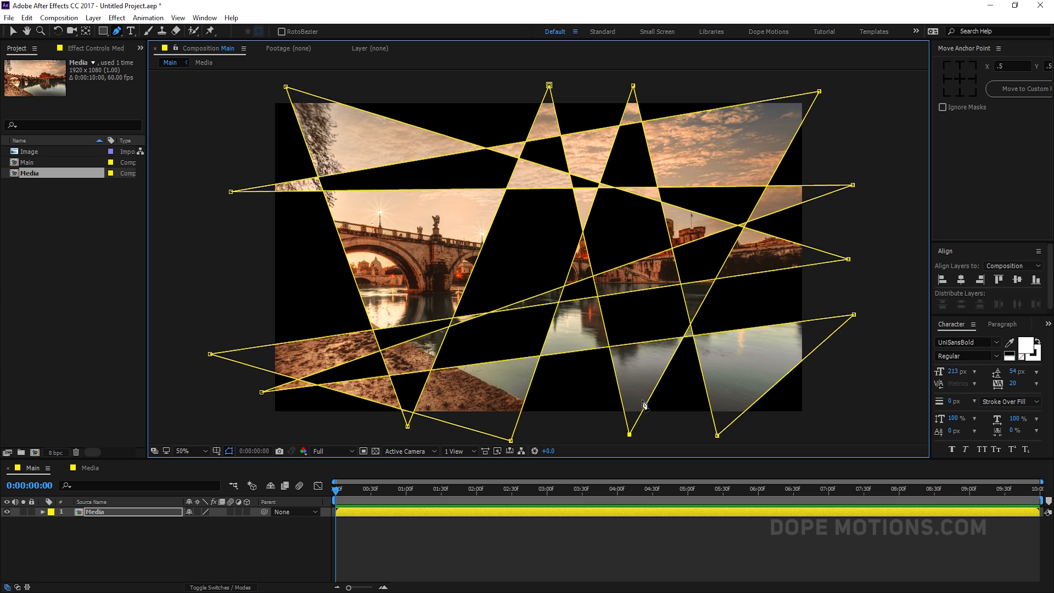
# Step: Reveal the Media layer's Mask 1 properties and reduce Mask Expansion to -10 pixels
pyautogui.click(72, 524)
pyautogui.click(129, 512)
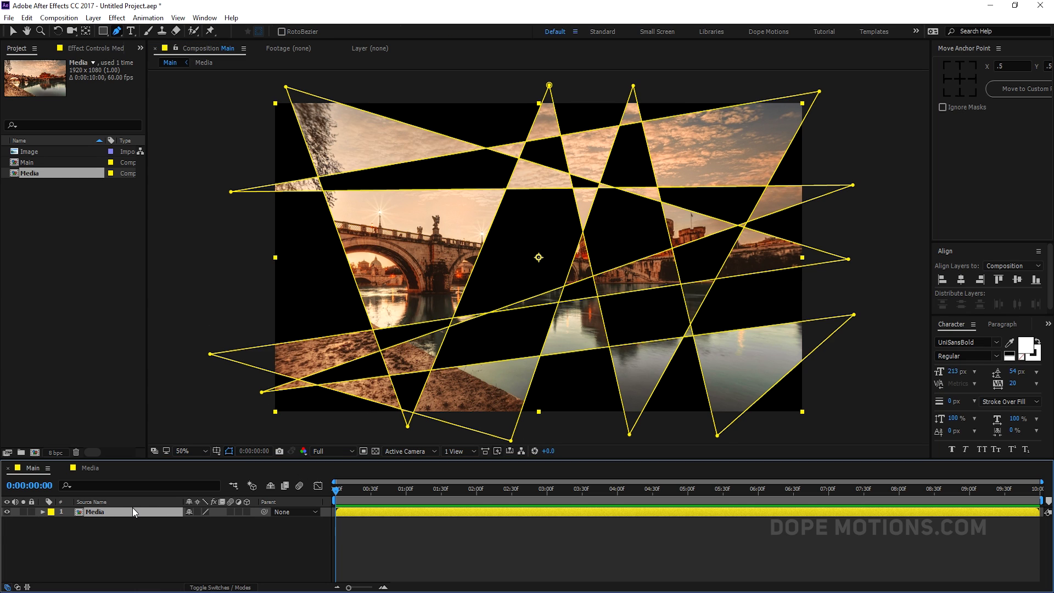
pyautogui.press('m')
pyautogui.click(60, 522)
pyautogui.click(61, 523)
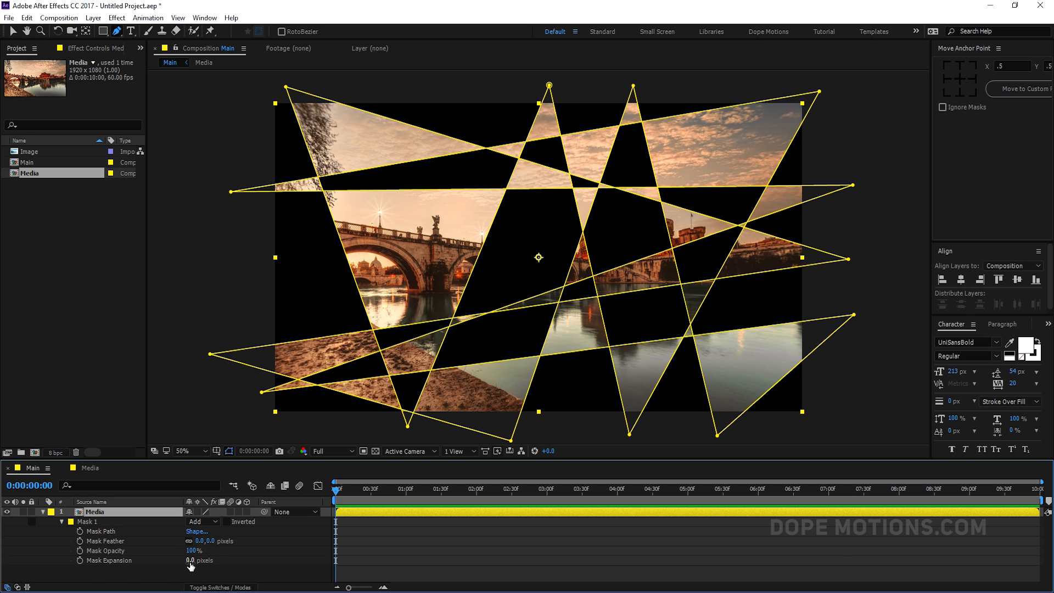
pyautogui.moveTo(190, 560)
pyautogui.mouseDown()
pyautogui.moveTo(160, 561)
pyautogui.moveTo(189, 568)
pyautogui.mouseUp()
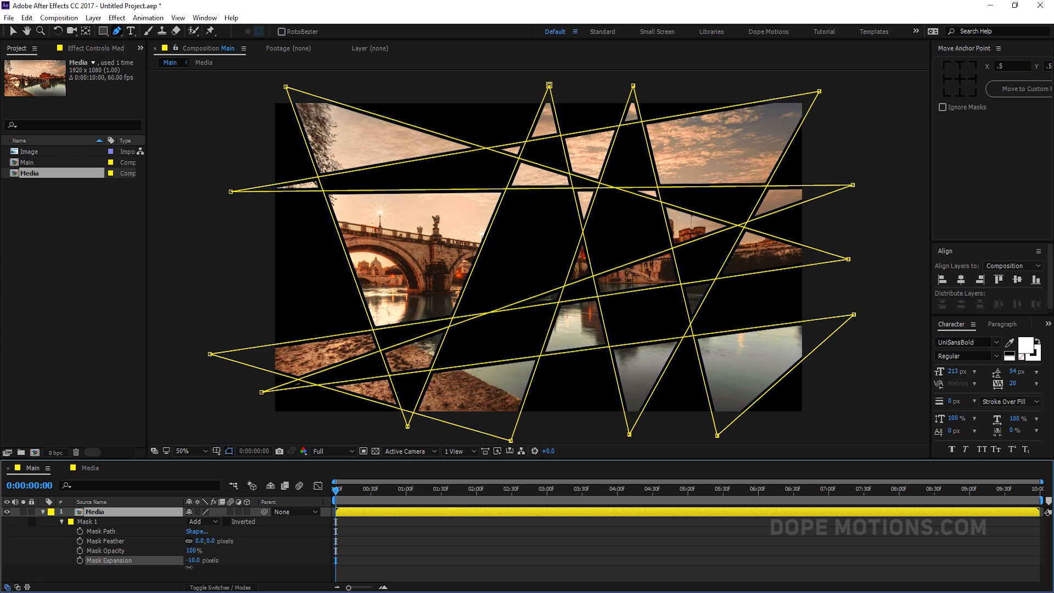
# Step: Set Mask 1's Mask Expansion to 1 pixel at 0:00:02:30 and keyframe it there
pyautogui.moveTo(406, 493); pyautogui.dragTo(510, 500)
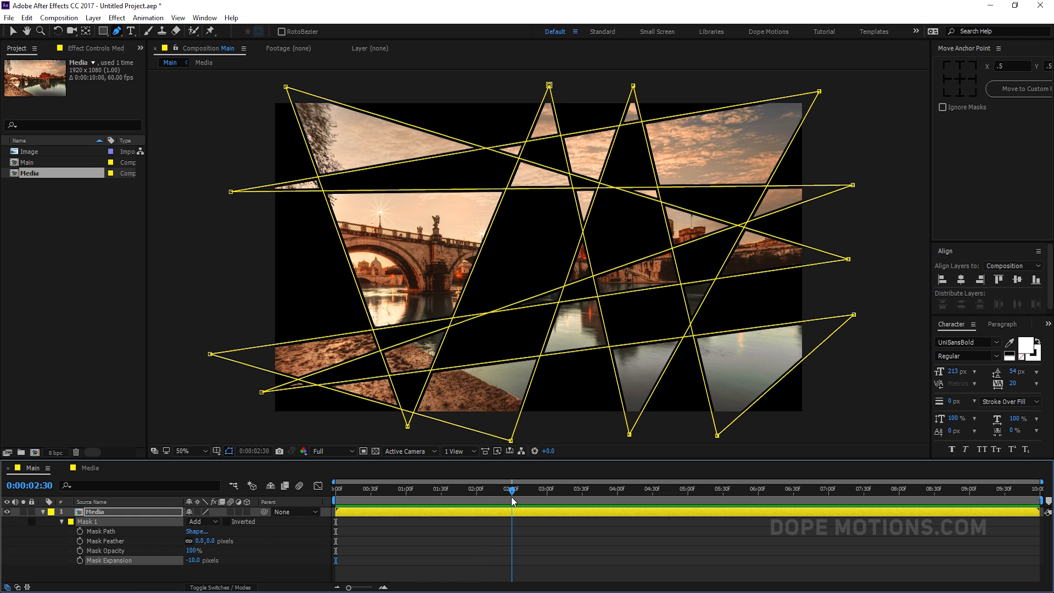
pyautogui.moveTo(187, 568); pyautogui.dragTo(192, 560)
pyautogui.click(248, 560)
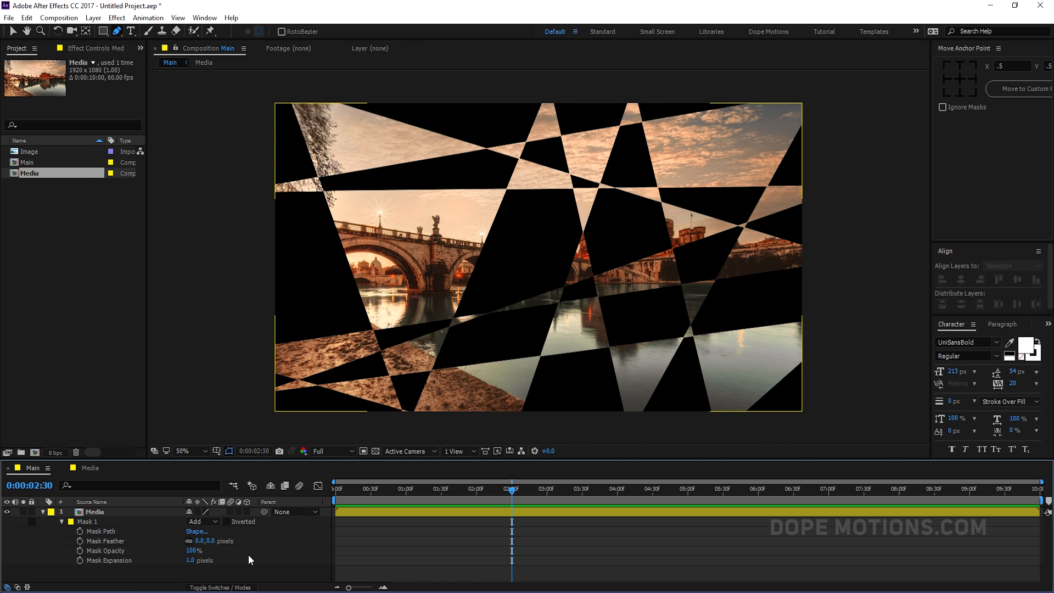
pyautogui.click(80, 561)
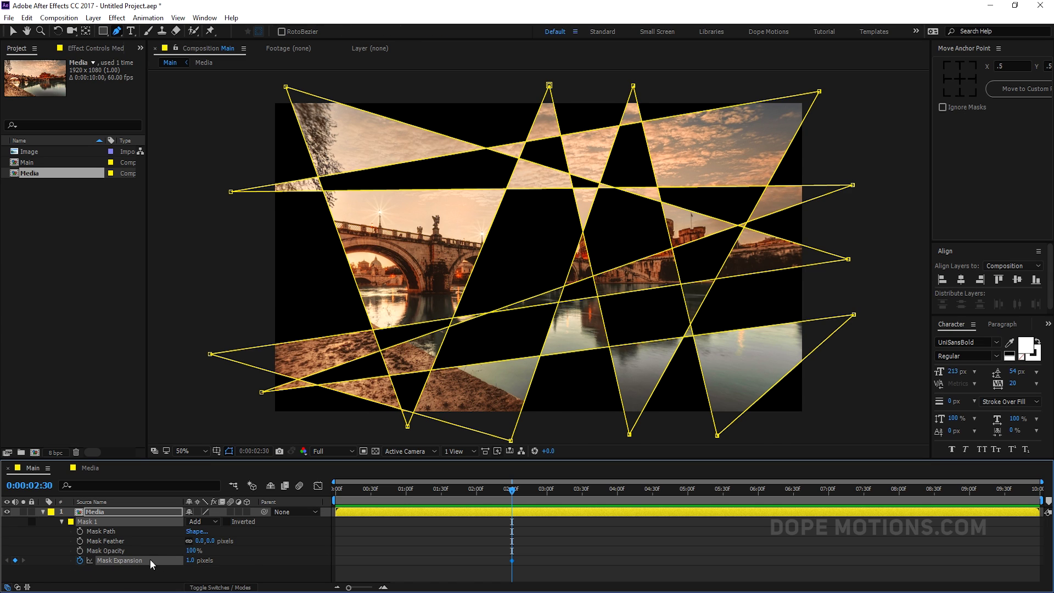
# Step: Keyframe Mask Expansion at -226 pixels at 0:00:00:00 so the image starts hidden, and scrub through the reveal
pyautogui.moveTo(407, 489); pyautogui.dragTo(276, 492)
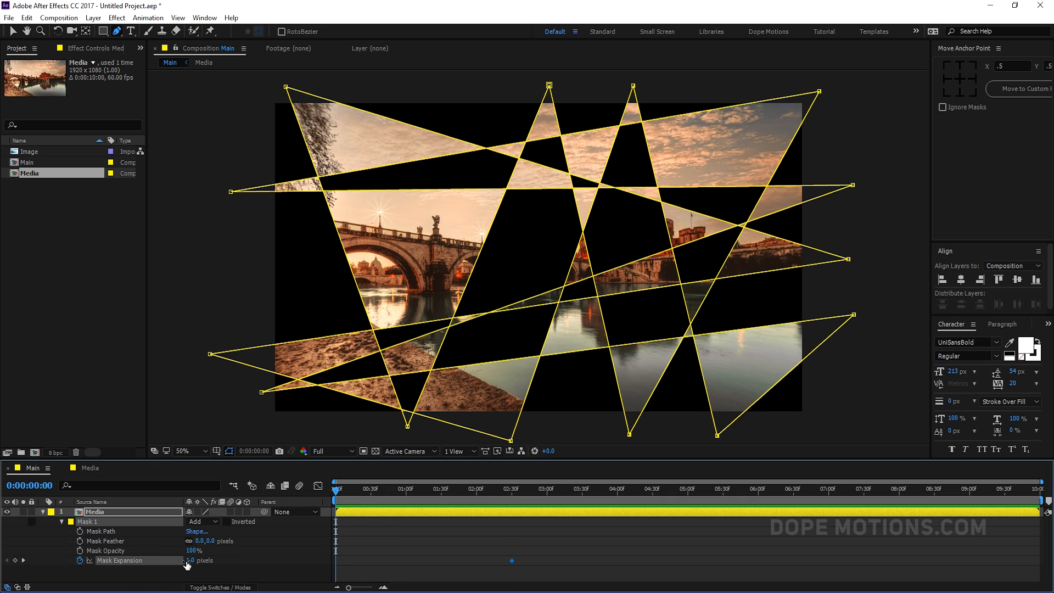
pyautogui.moveTo(189, 561); pyautogui.dragTo(76, 573)
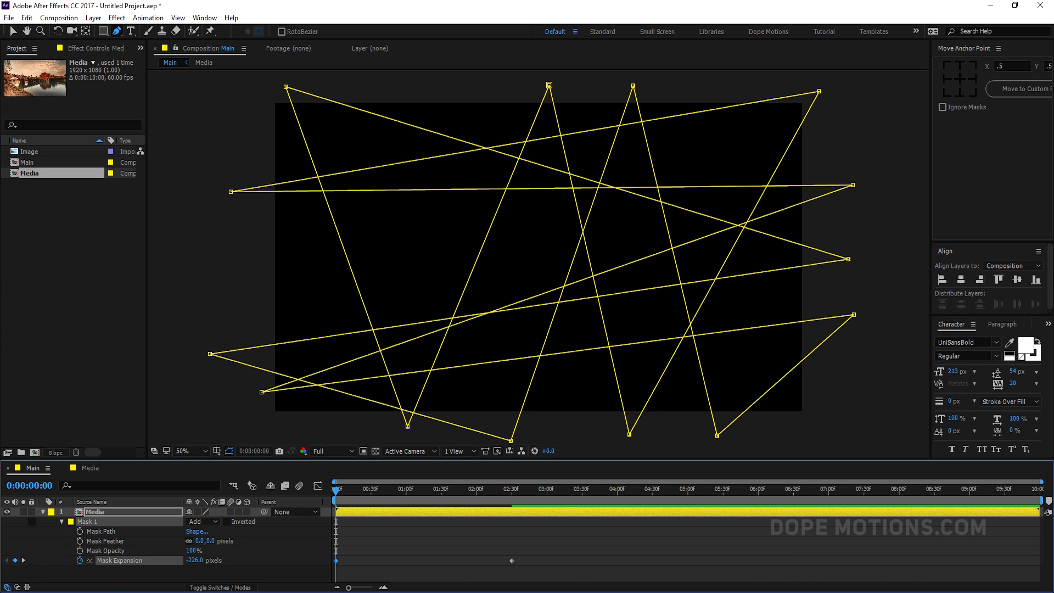
pyautogui.moveTo(348, 493); pyautogui.dragTo(457, 504)
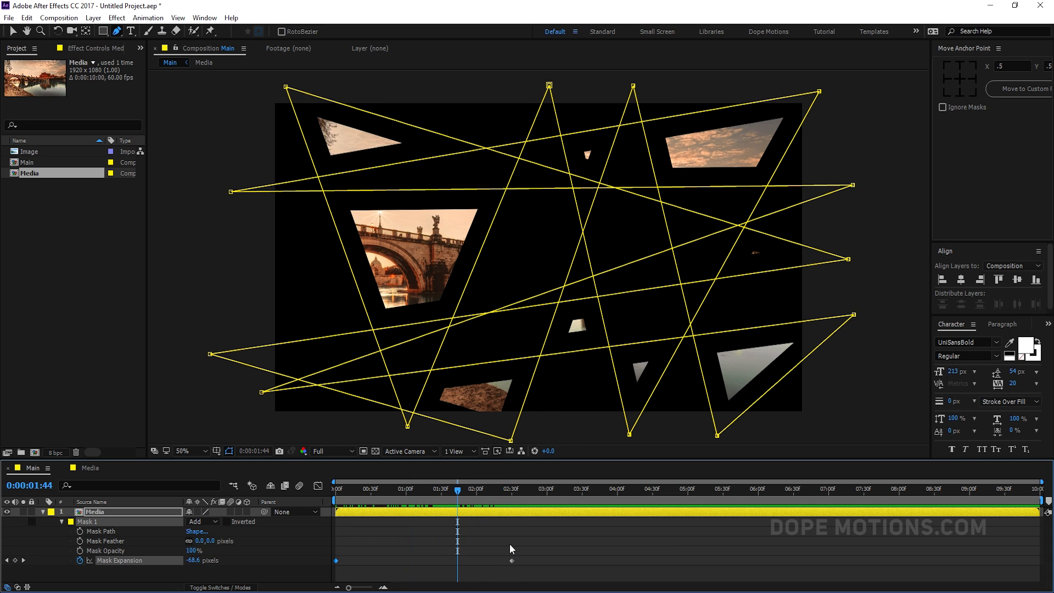
# Step: Apply Easy Ease to both Mask Expansion keyframes and reshape their speed graph for an early peak with a long slowdown
pyautogui.moveTo(521, 556); pyautogui.dragTo(293, 580)
pyautogui.press('F9')
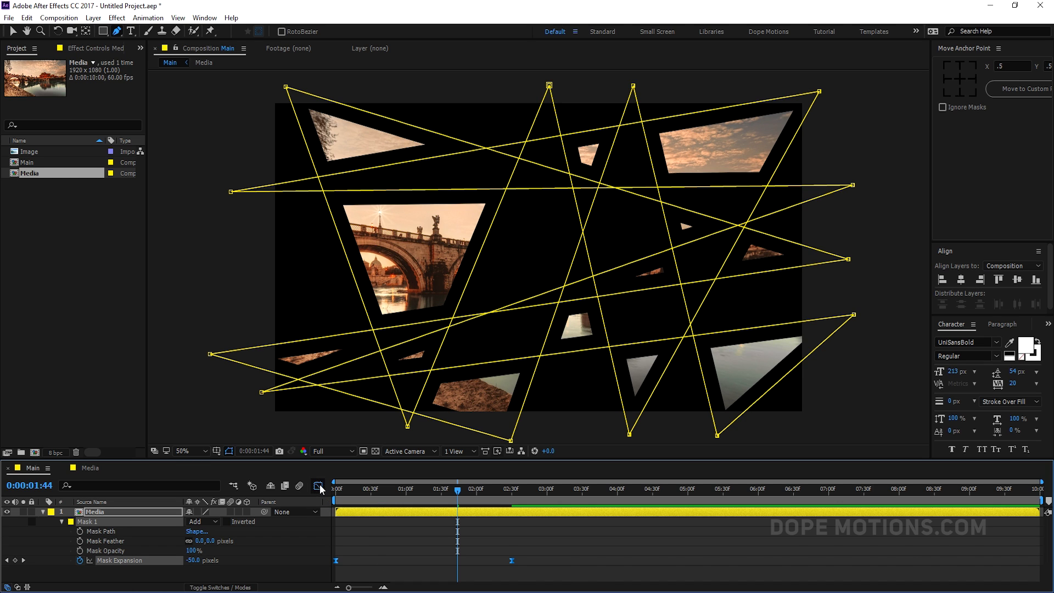
pyautogui.click(318, 485)
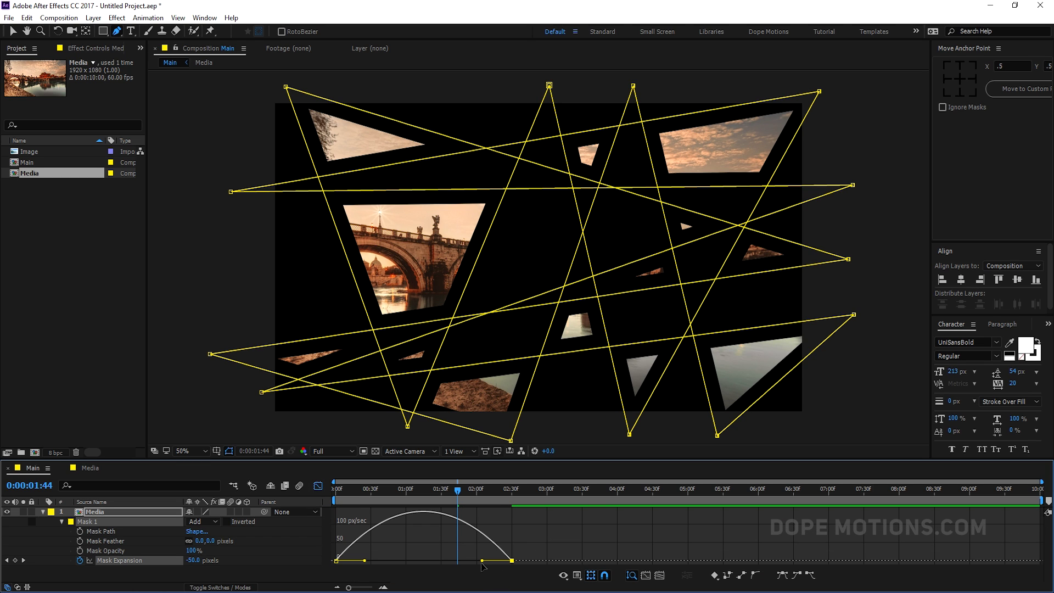
pyautogui.moveTo(483, 564); pyautogui.dragTo(357, 561)
pyautogui.press('Home')
pyautogui.press('space')
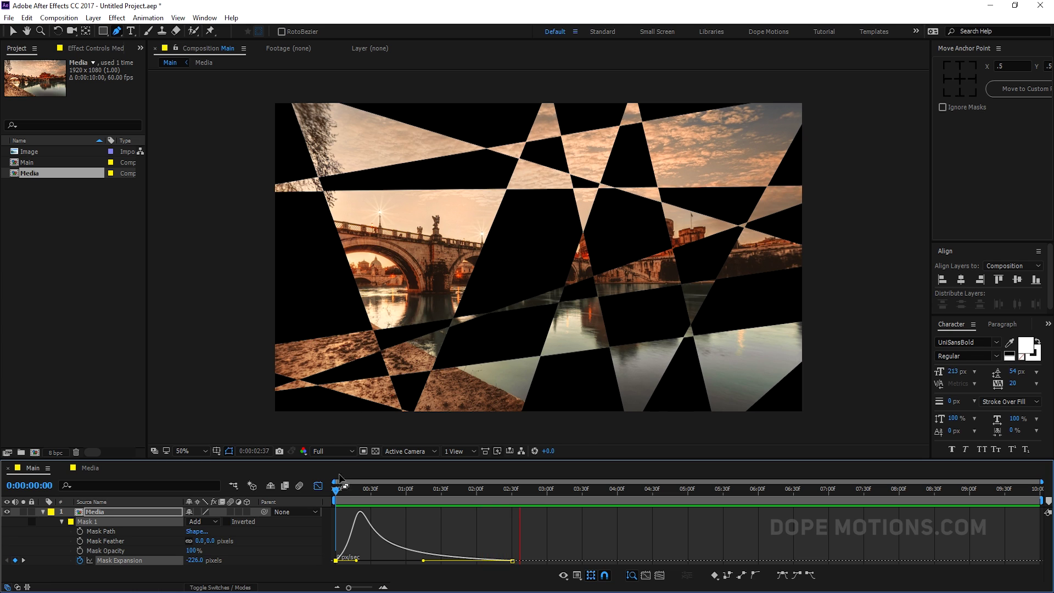
# Step: Collapse the Media layer's properties, close the Graph Editor and go to 0:00:02:53
pyautogui.click(396, 490)
pyautogui.click(43, 511)
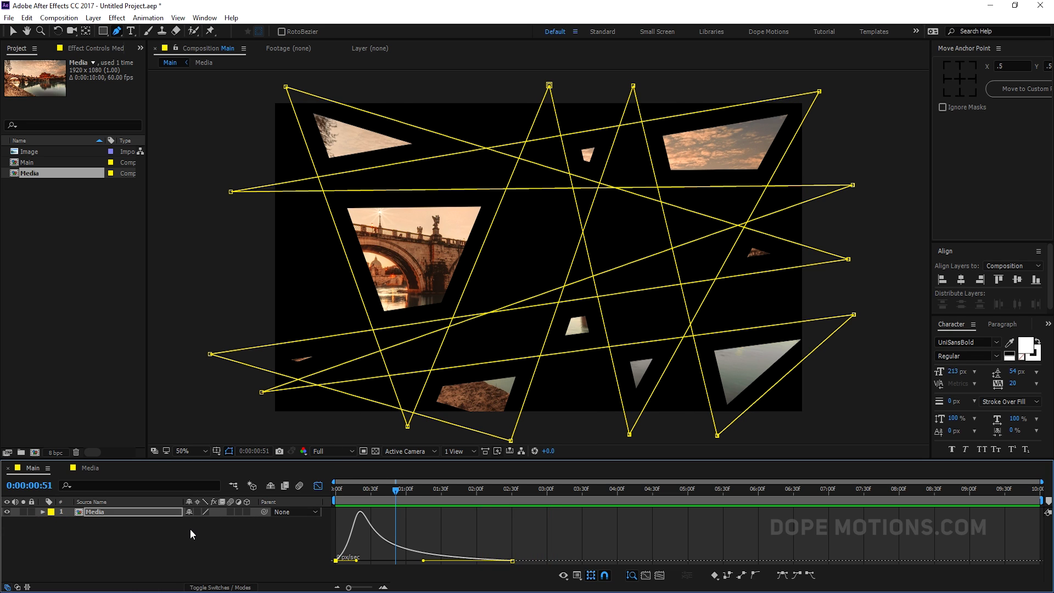
pyautogui.press('v')
pyautogui.click(185, 526)
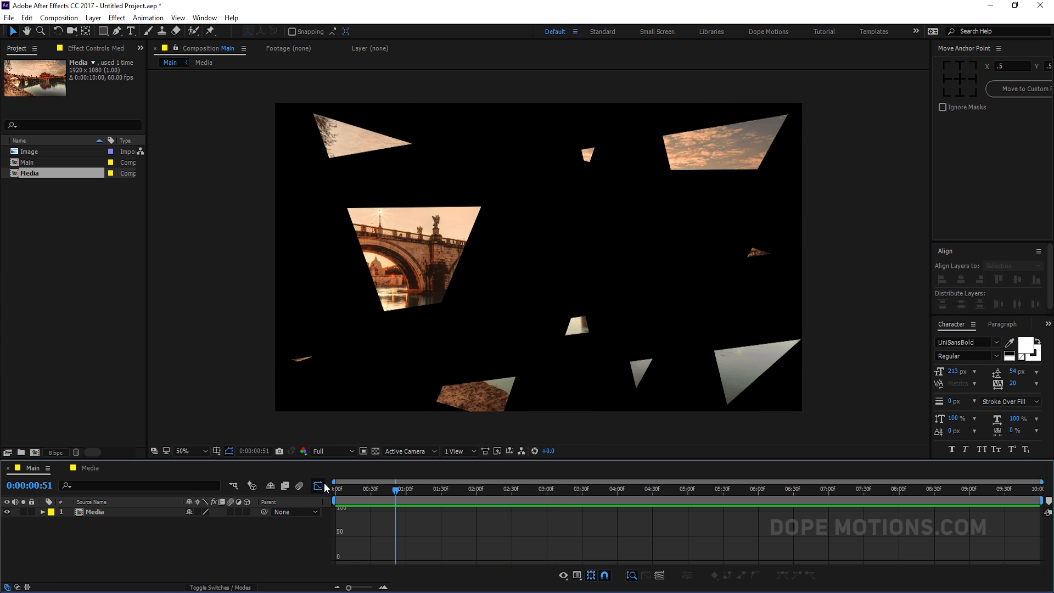
pyautogui.click(318, 486)
pyautogui.moveTo(399, 491); pyautogui.dragTo(541, 492)
# Step: Duplicate the Media layer and set the copy's Mask 1 mode to Subtract
pyautogui.click(89, 510)
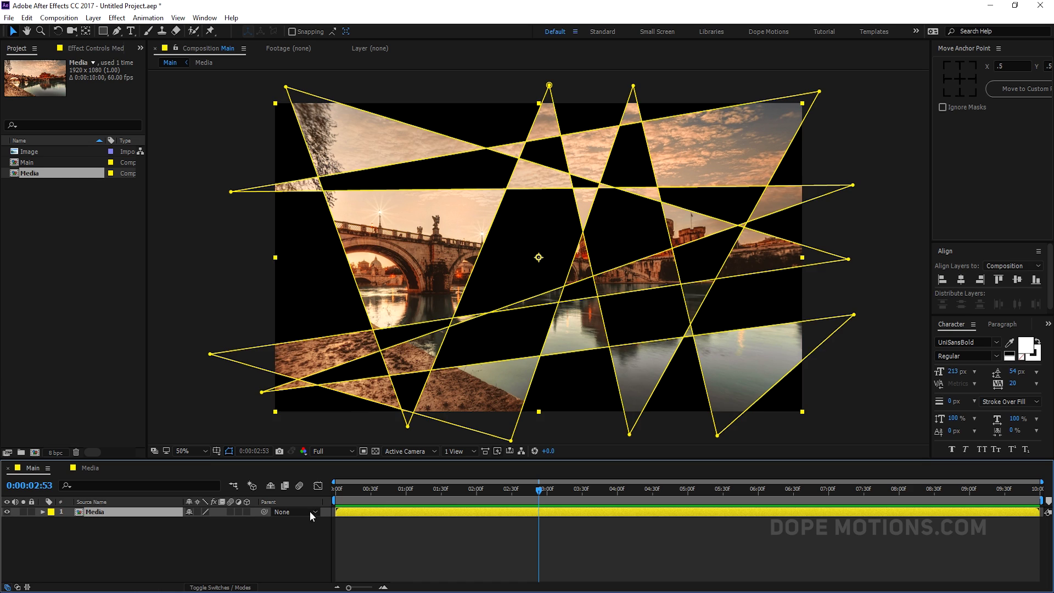
pyautogui.hotkey('ctrl', 'd')
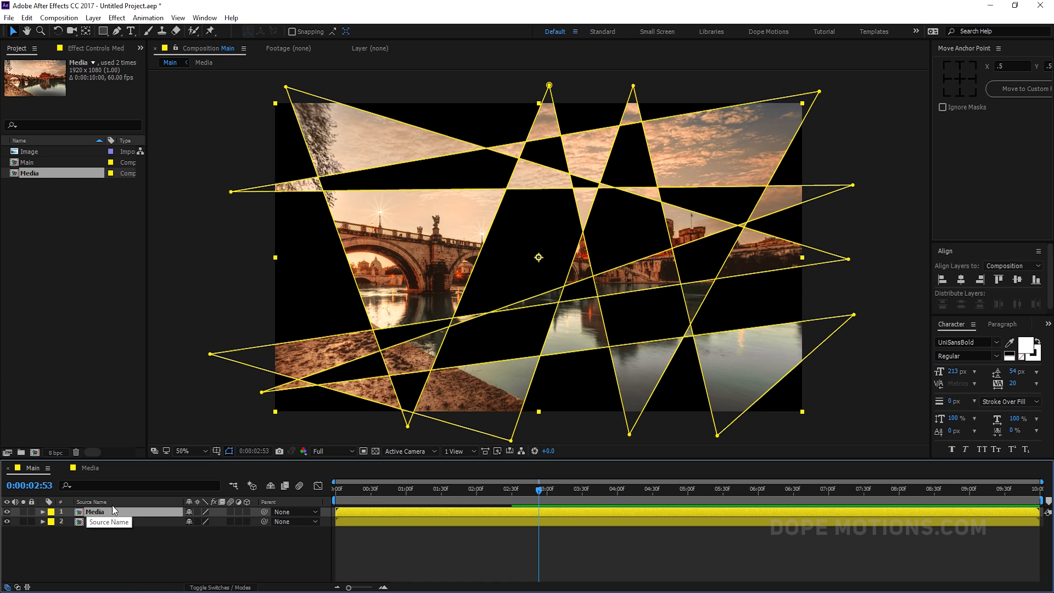
pyautogui.press('m')
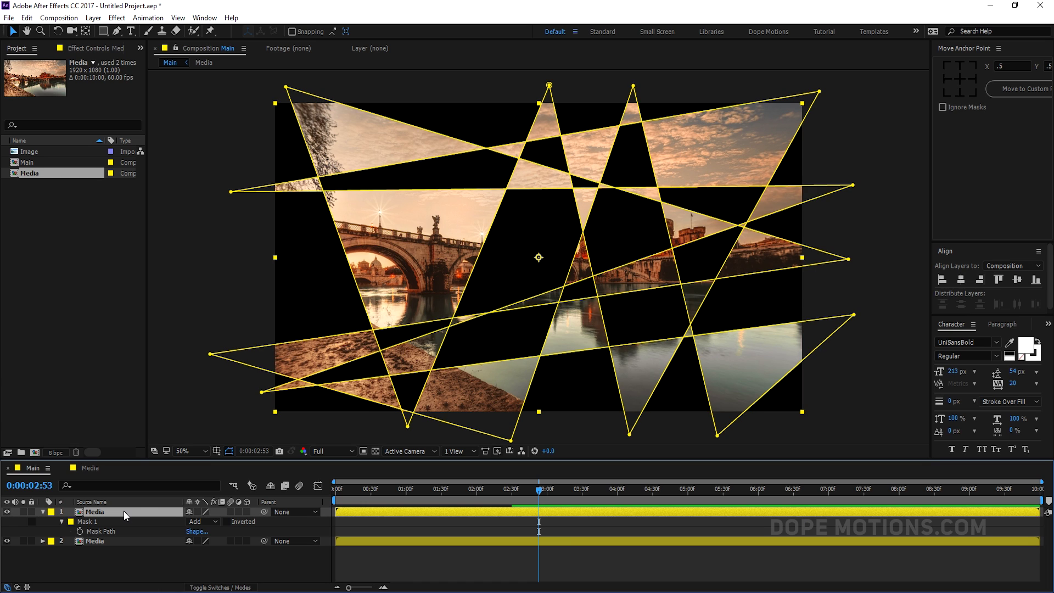
pyautogui.click(200, 520)
pyautogui.click(229, 456)
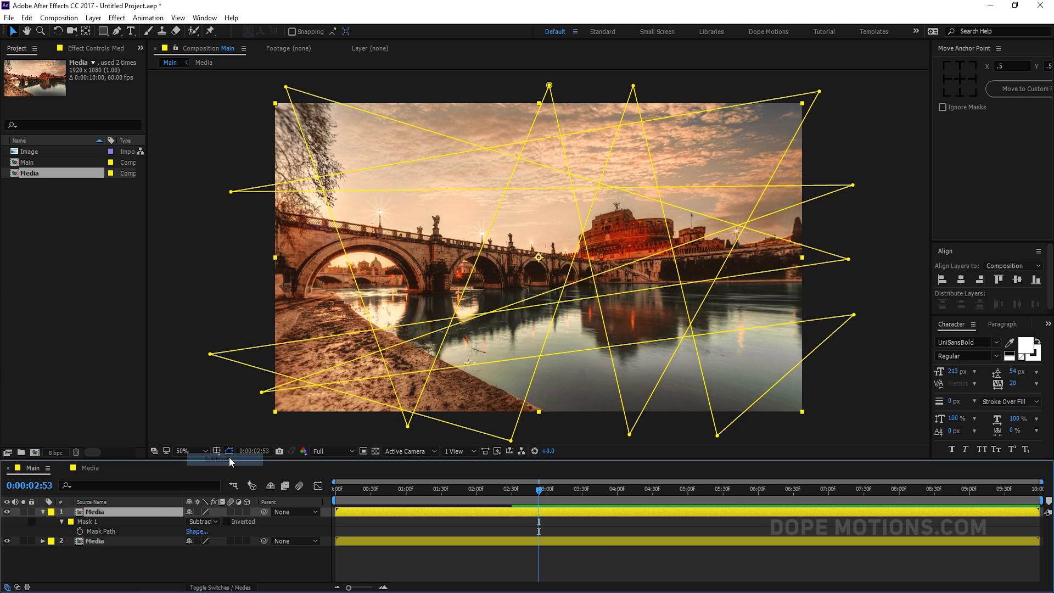
# Step: Expand Mask 1's properties on the top Media layer and change its Mask Expansion keyframe at 0:00:02:30
pyautogui.click(61, 522)
pyautogui.click(61, 522)
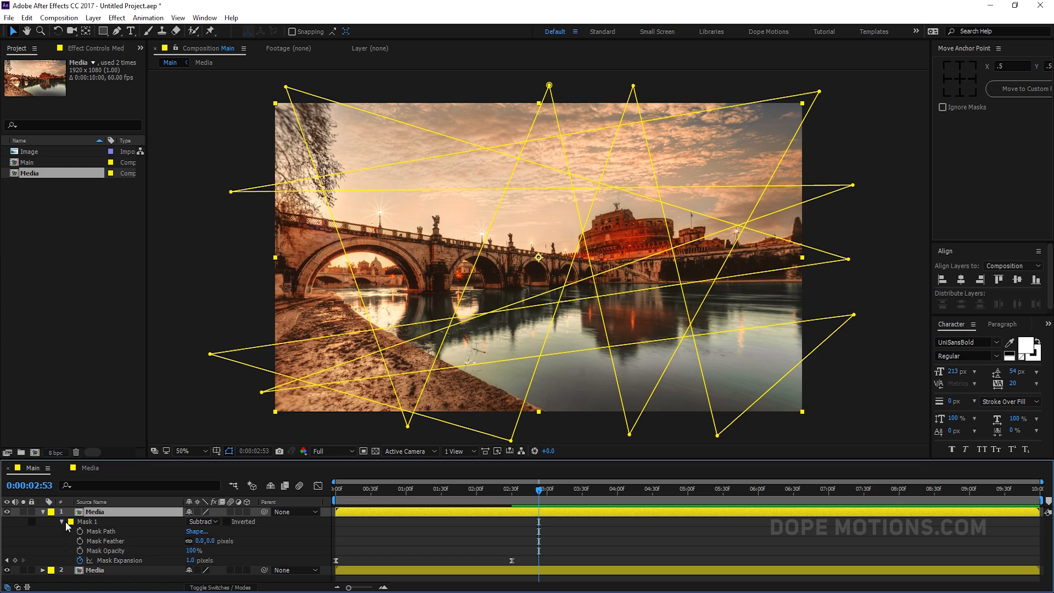
pyautogui.moveTo(499, 497); pyautogui.dragTo(512, 494)
pyautogui.click(190, 560)
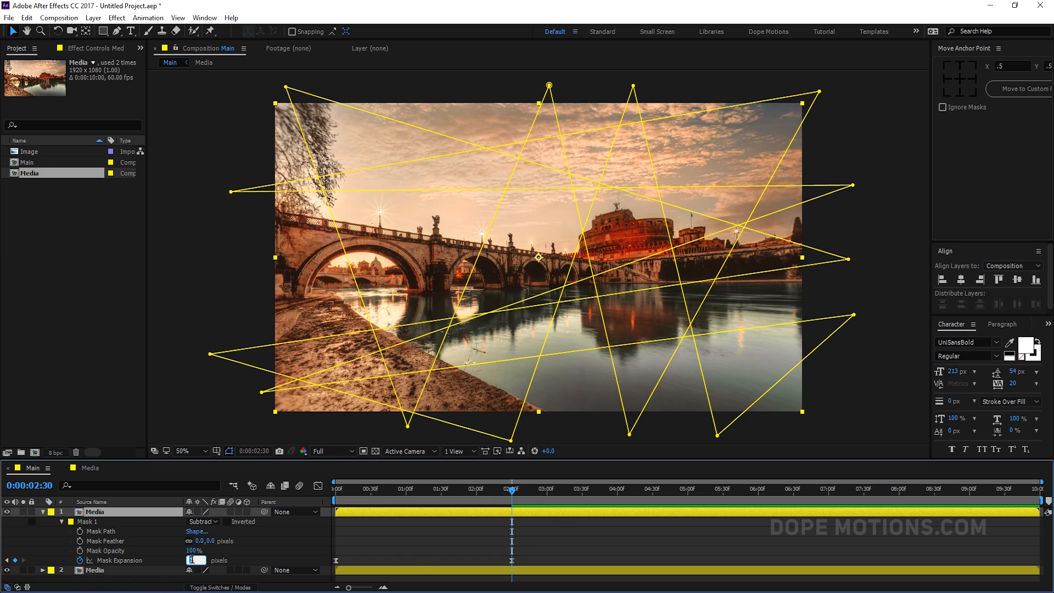
pyautogui.write('-226')
pyautogui.press('Return')
# Step: Set the top Media layer's Mask Expansion at 0:00:00:00 to 226 pixels, then raise it to 261 pixels
pyautogui.moveTo(510, 494); pyautogui.dragTo(289, 490)
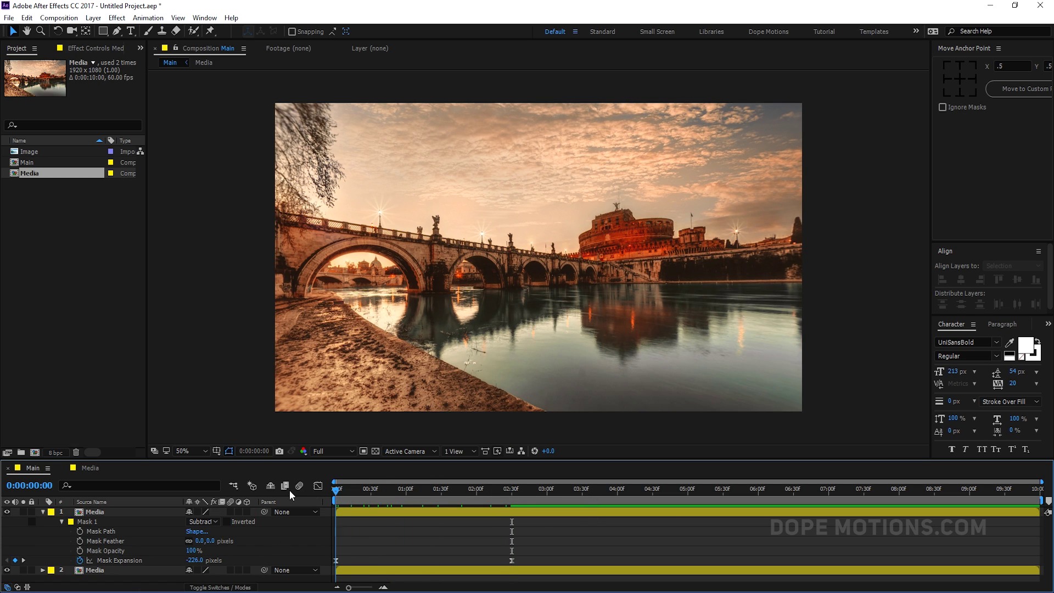
pyautogui.click(194, 561)
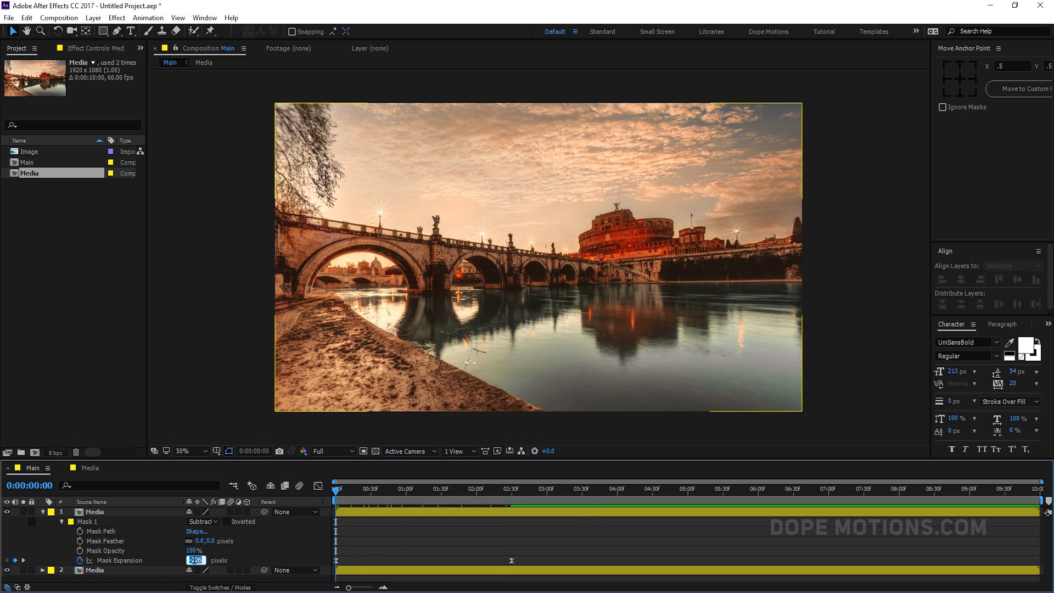
pyautogui.write('226')
pyautogui.press('Return')
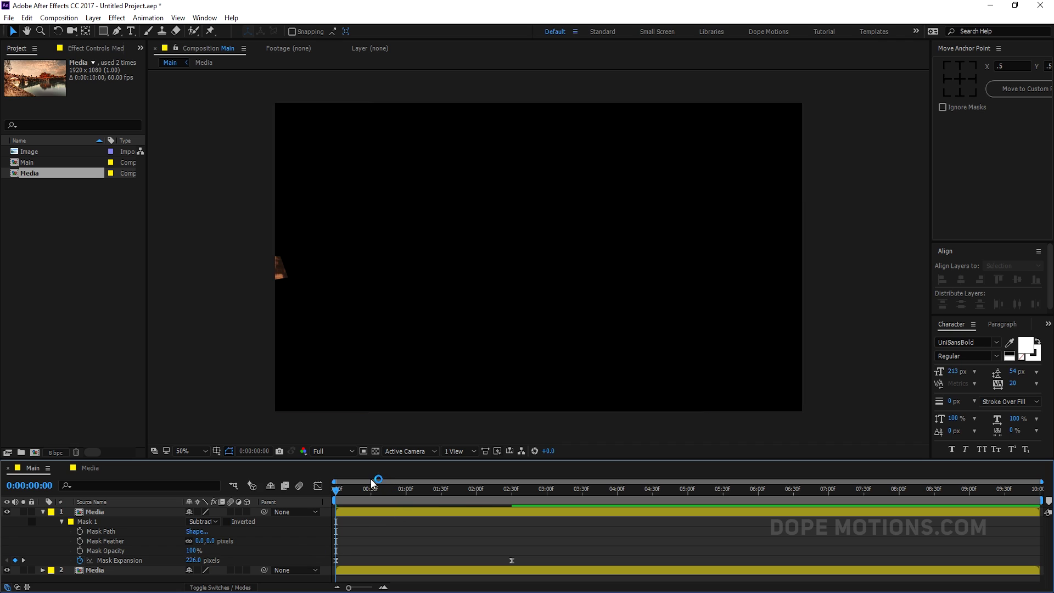
pyautogui.moveTo(204, 558); pyautogui.dragTo(208, 560)
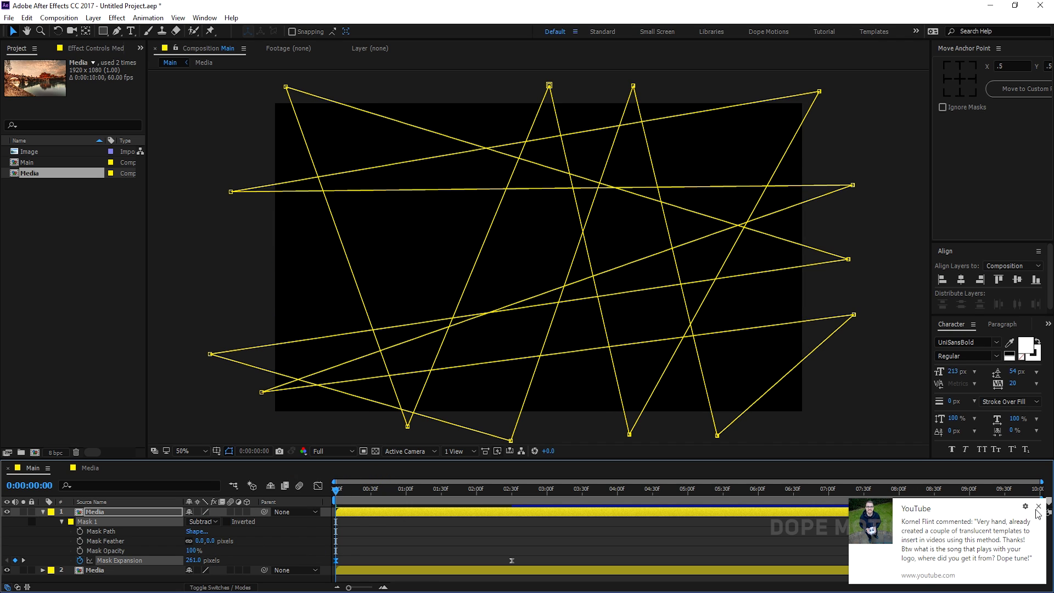
pyautogui.click(1038, 506)
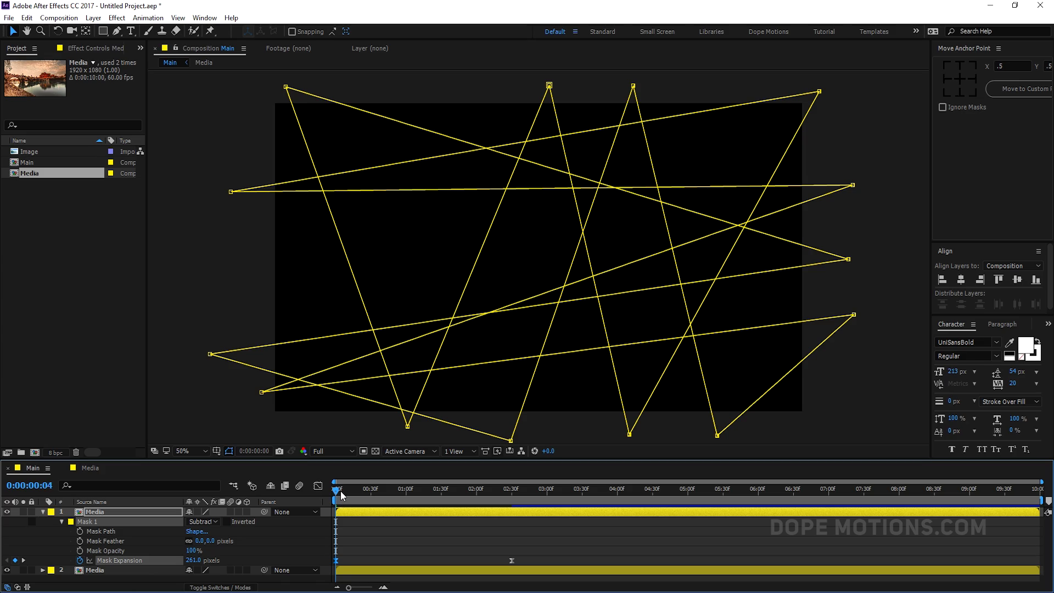
# Step: Scrub to 0:00:01:41, enlarge the timeline area and reveal the lower Media layer's Mask 1
pyautogui.moveTo(341, 491); pyautogui.dragTo(454, 489)
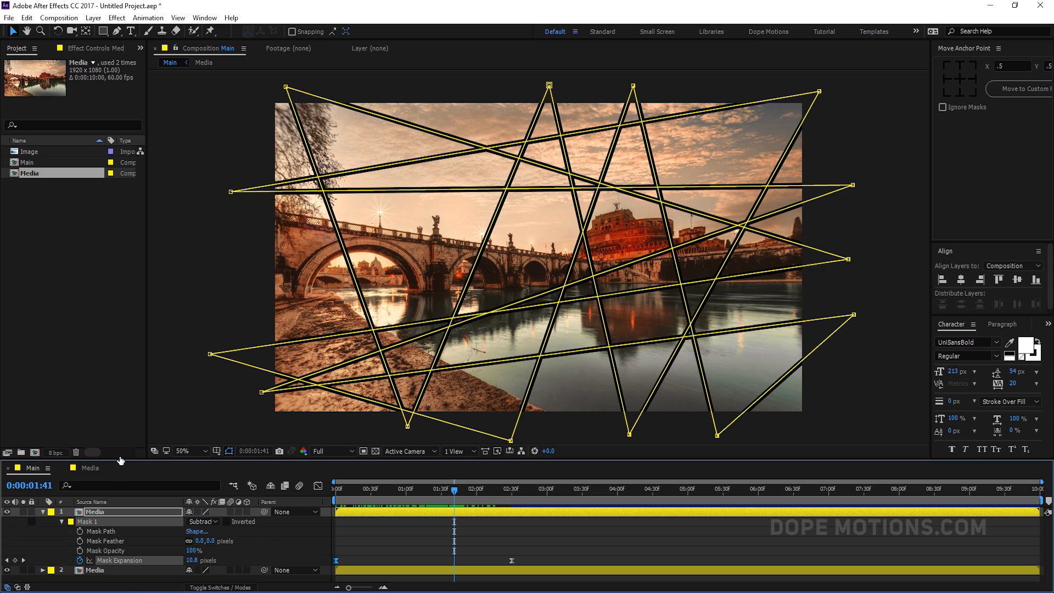
pyautogui.moveTo(117, 458); pyautogui.dragTo(117, 393)
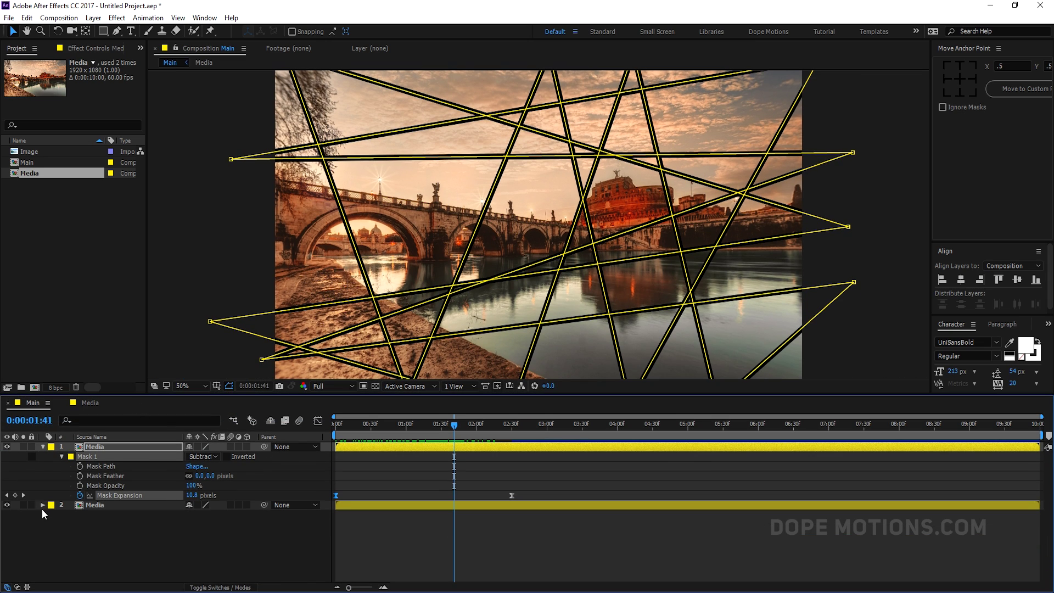
pyautogui.click(102, 505)
pyautogui.press('m')
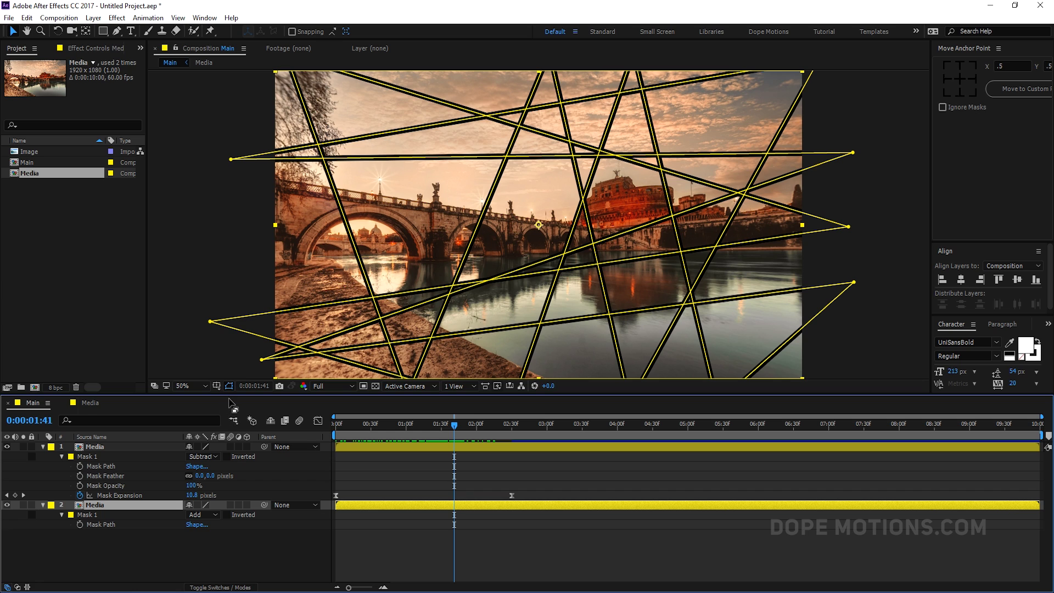
pyautogui.moveTo(232, 393); pyautogui.dragTo(232, 427)
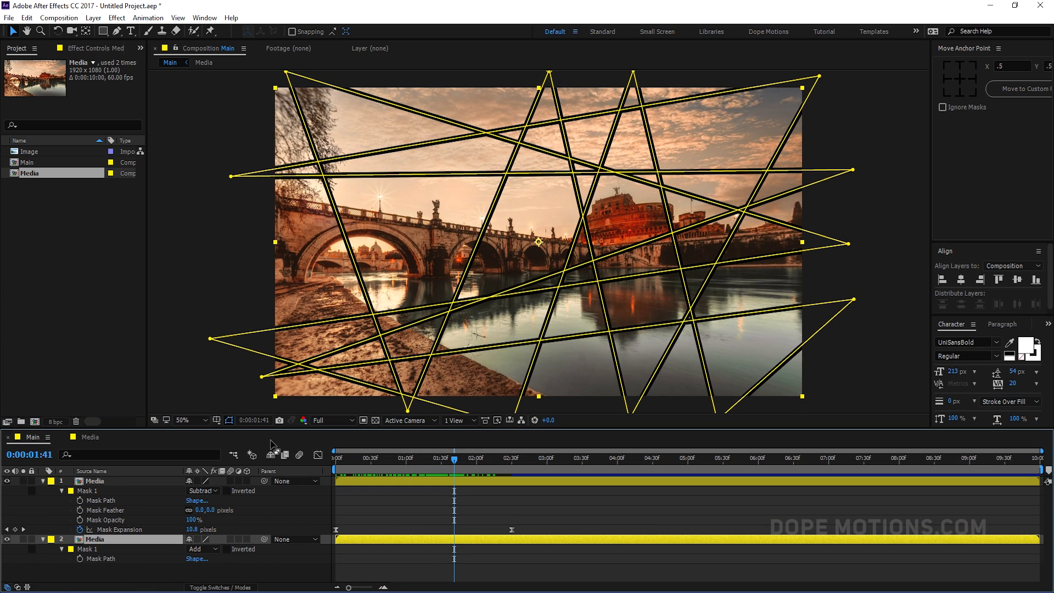
# Step: Hide the mask outlines in the composition view and scrub through the shard reveal
pyautogui.click(230, 420)
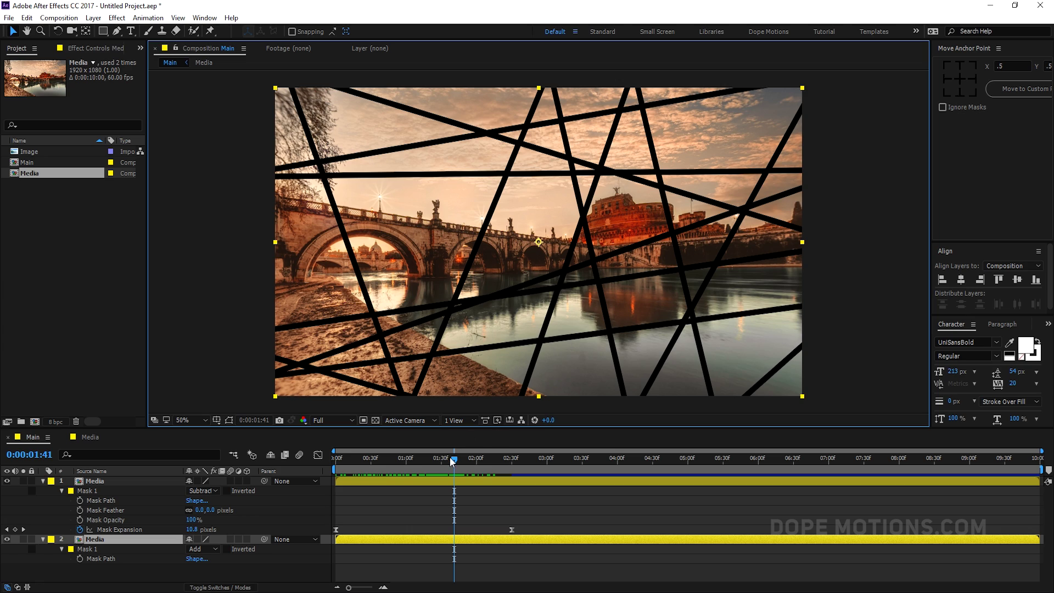
pyautogui.moveTo(451, 460); pyautogui.dragTo(488, 486)
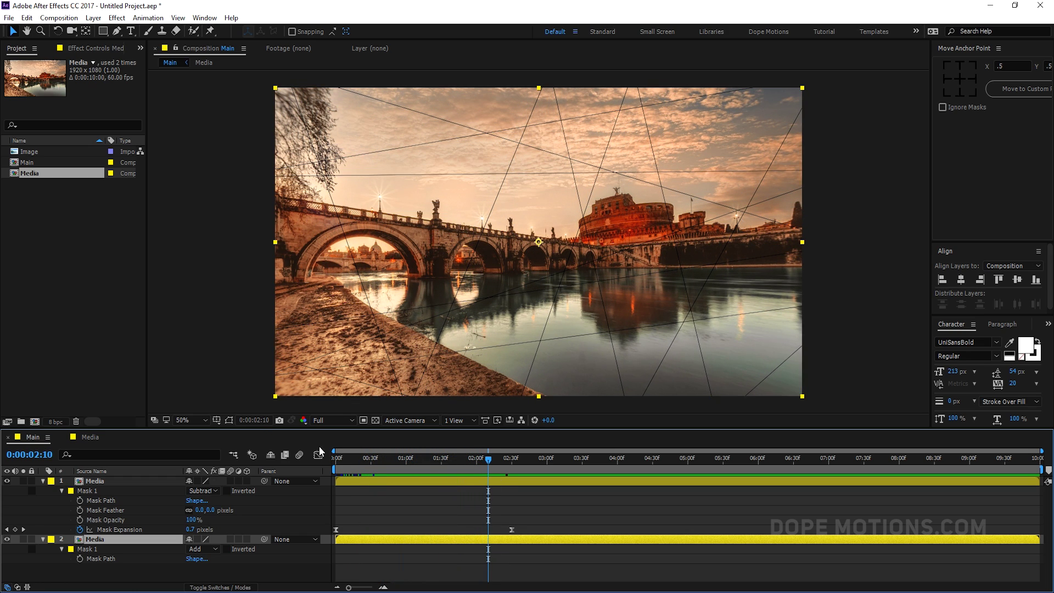
pyautogui.click(411, 462)
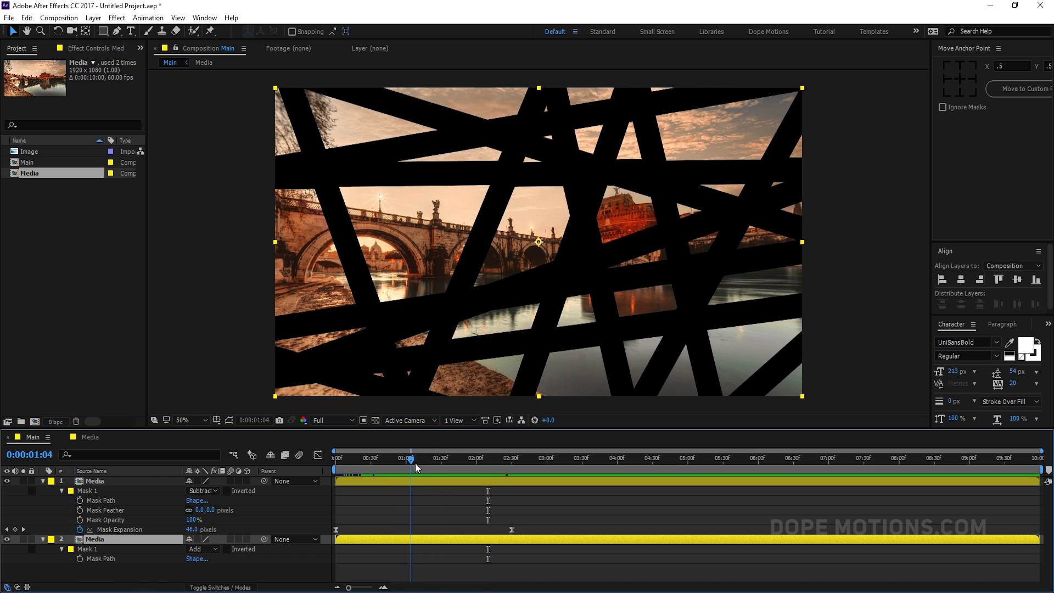
pyautogui.moveTo(416, 467); pyautogui.dragTo(462, 463)
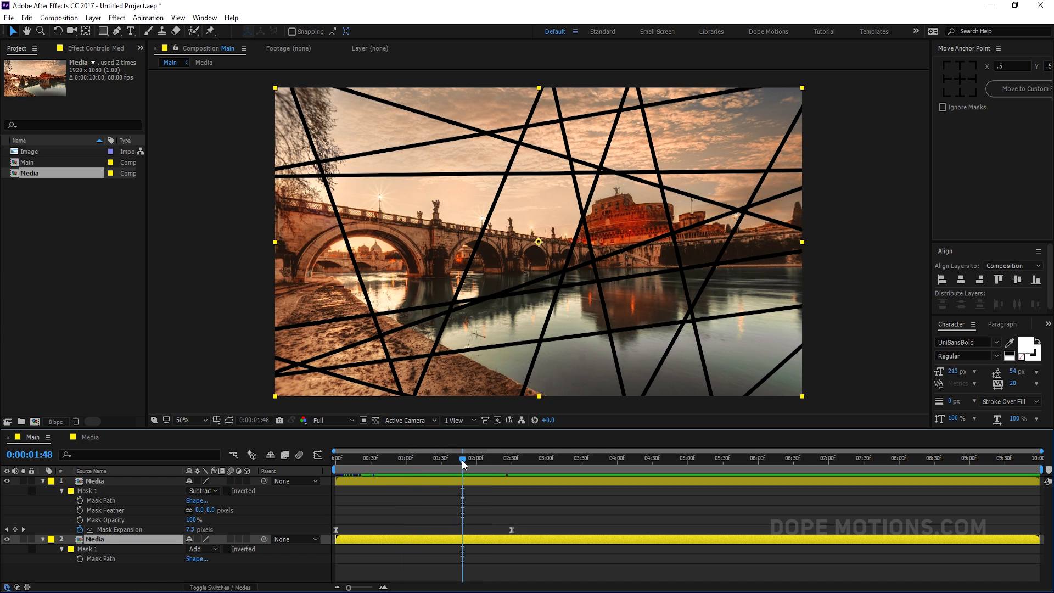
# Step: Collapse both Media layers, duplicate the top one and rename the copy "stroke"
pyautogui.click(42, 481)
pyautogui.click(43, 490)
pyautogui.click(104, 480)
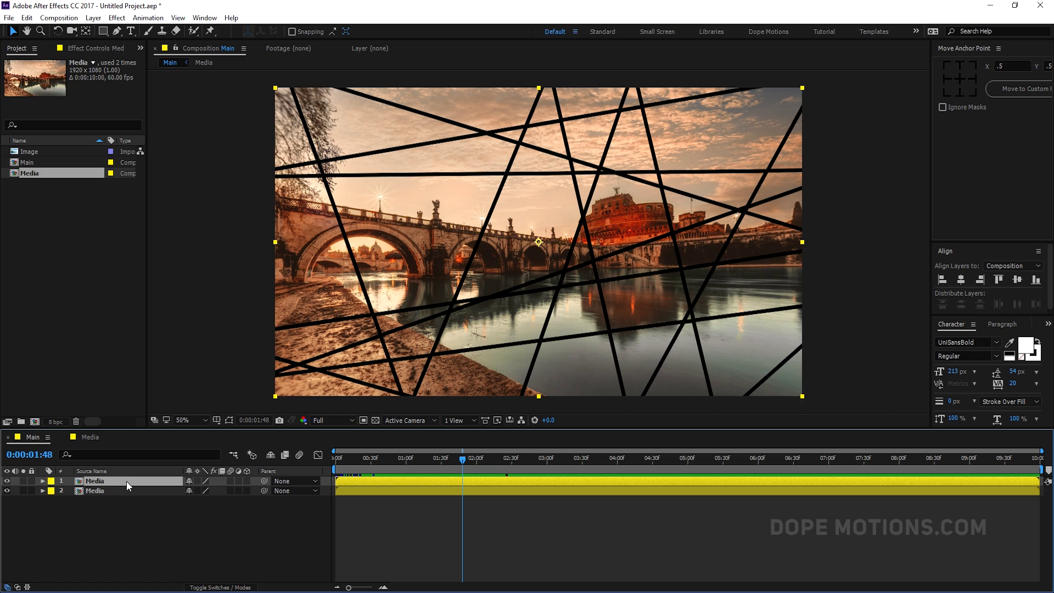
pyautogui.hotkey('ctrl', 'd')
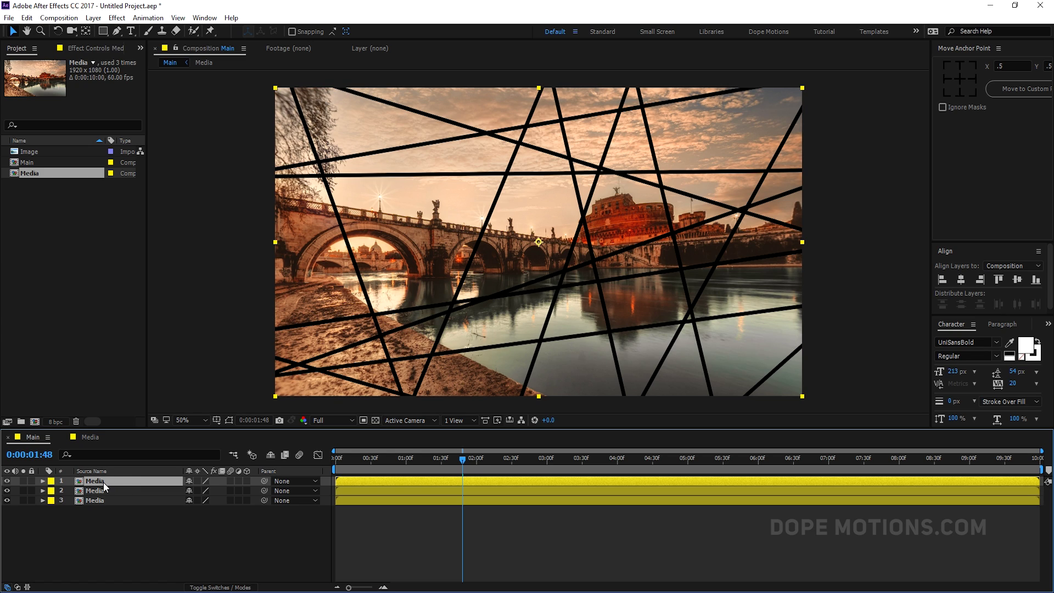
pyautogui.press('Return')
pyautogui.write('s')
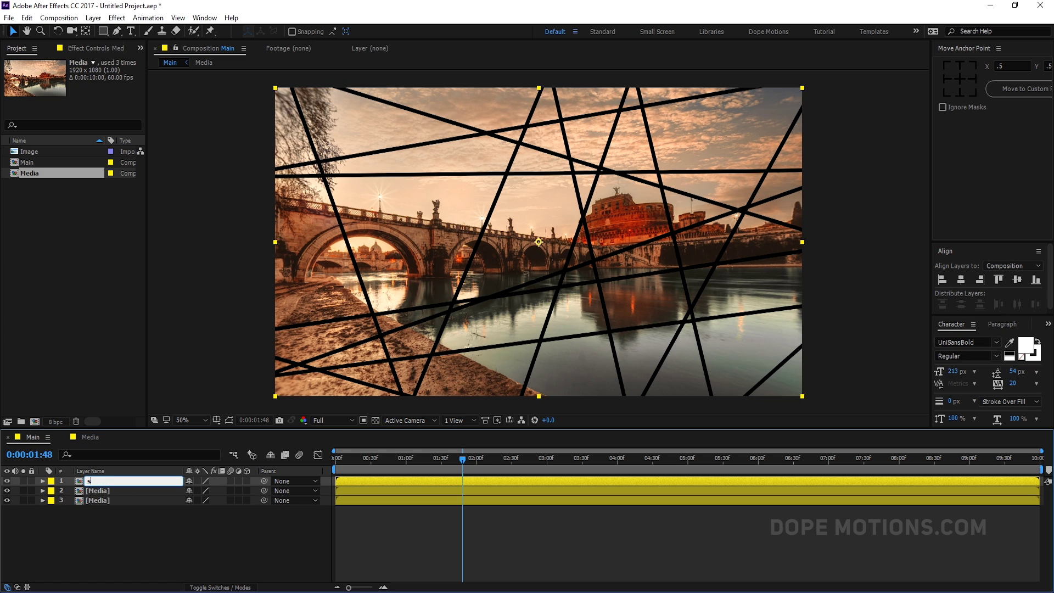
pyautogui.write('troke')
pyautogui.click(111, 519)
# Step: Change the stroke layer's label colour to Red
pyautogui.click(103, 478)
pyautogui.click(51, 481)
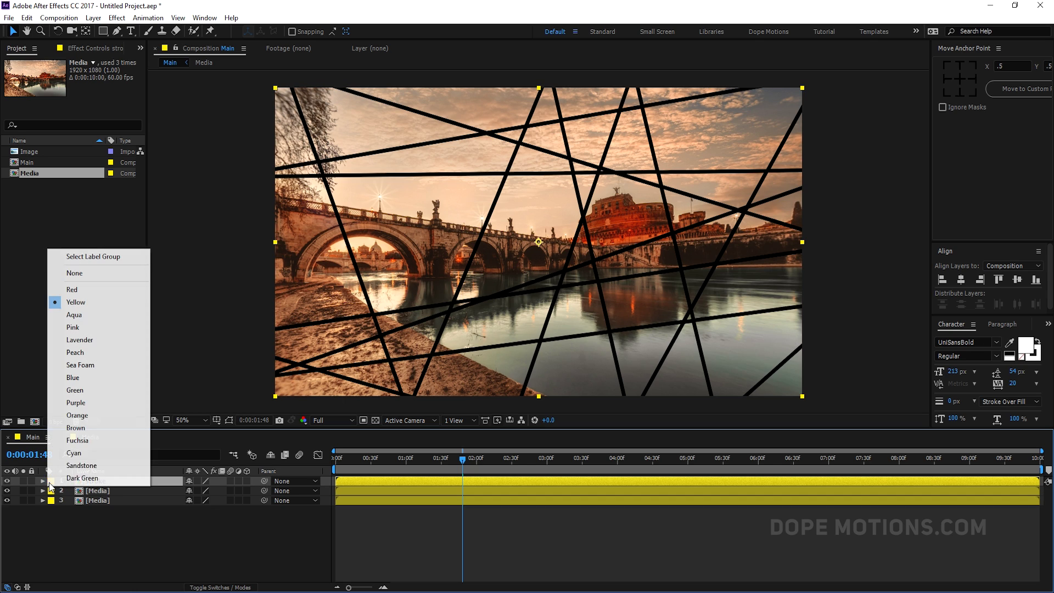
pyautogui.click(71, 289)
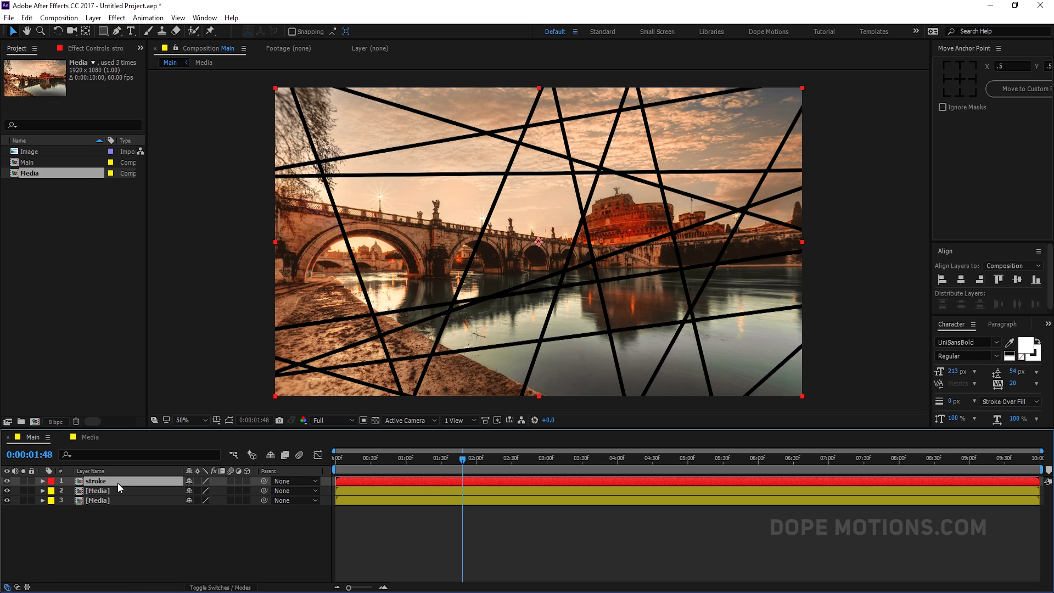
# Step: Apply the Stroke effect to the stroke layer and set its Paint Style to On Transparent
pyautogui.hotkey('ctrl', 'space')
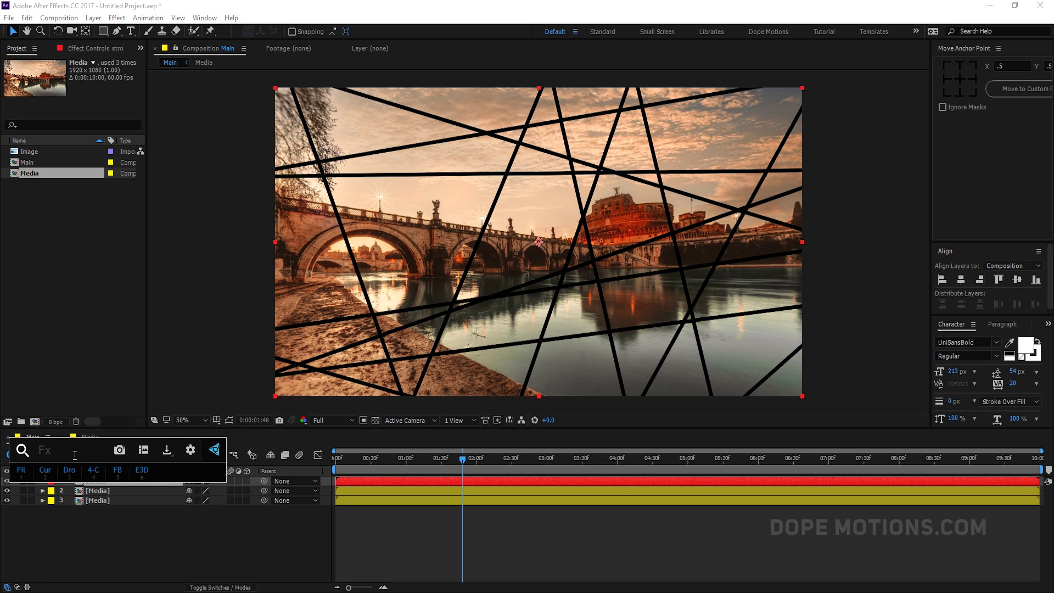
pyautogui.write('stro')
pyautogui.click(71, 480)
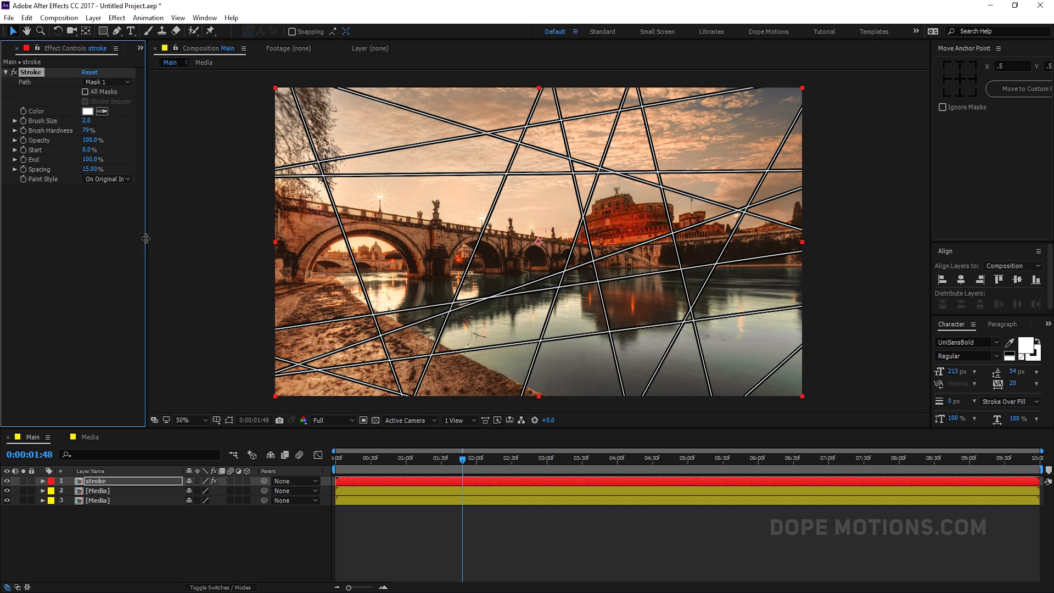
pyautogui.moveTo(146, 237); pyautogui.dragTo(232, 238)
pyautogui.click(170, 179)
pyautogui.click(195, 205)
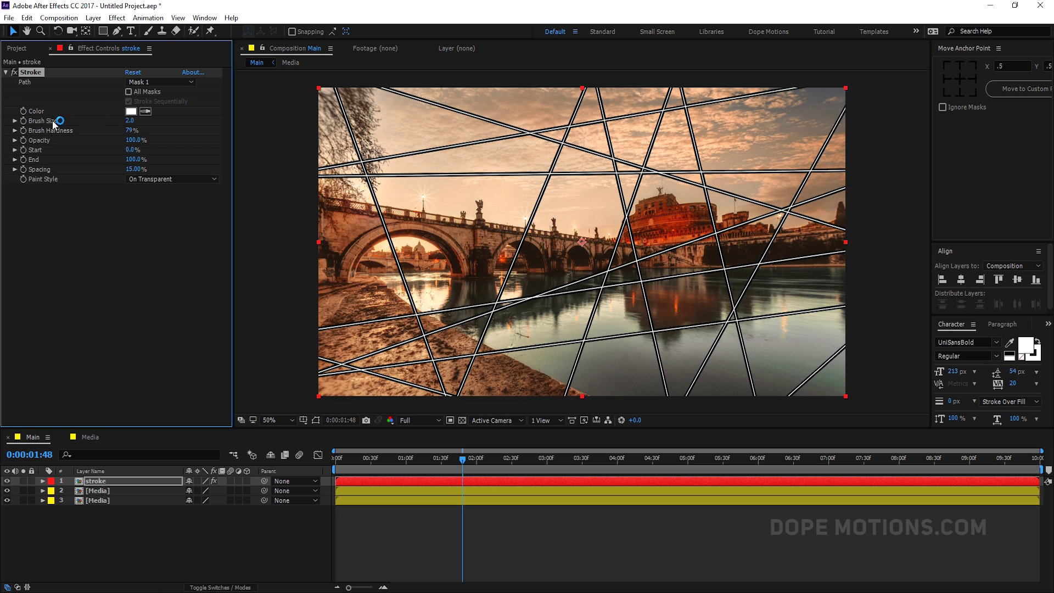
# Step: Set the Stroke effect's Brush Size to 1 and its Spacing to 5%
pyautogui.click(130, 122)
pyautogui.write('1')
pyautogui.press('Return')
pyautogui.click(133, 169)
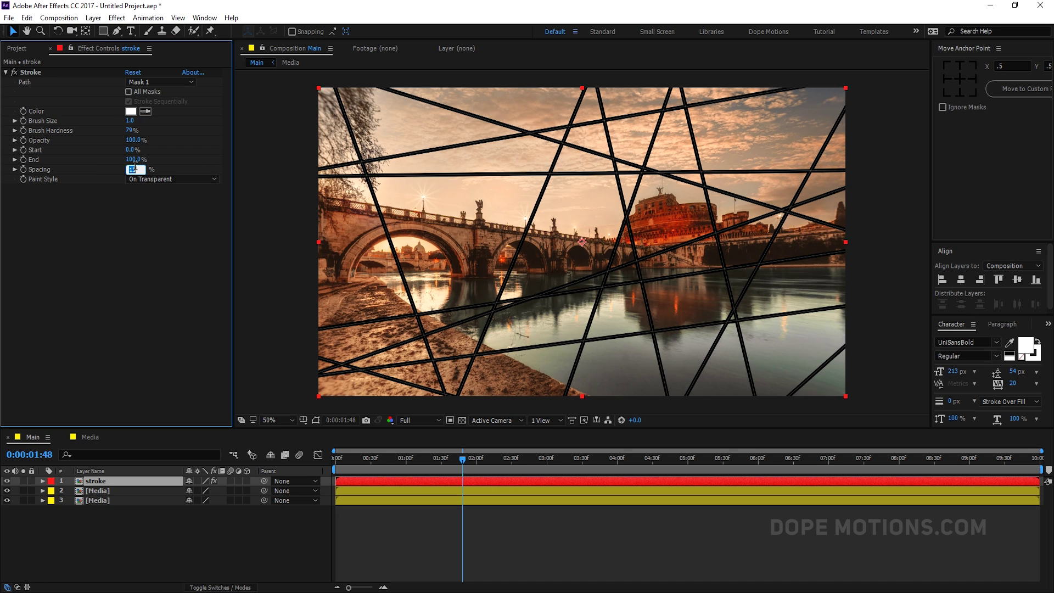
pyautogui.write('1')
pyautogui.press('Return')
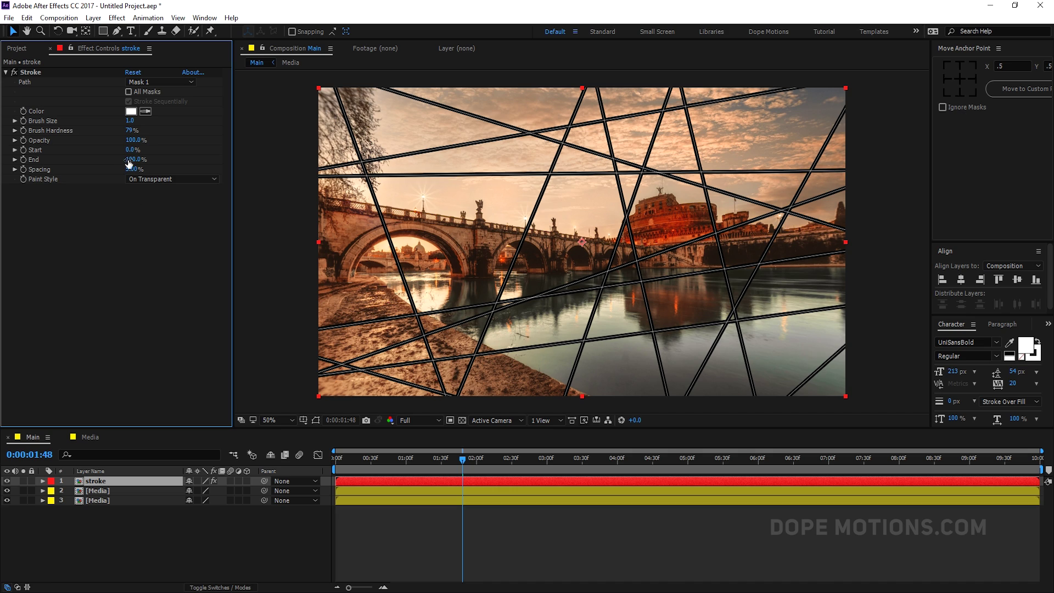
# Step: Set the Stroke effect's Brush Hardness to 0% and its Brush Size to 2
pyautogui.click(128, 130)
pyautogui.write('0')
pyautogui.press('Return')
pyautogui.click(131, 122)
pyautogui.press('Return')
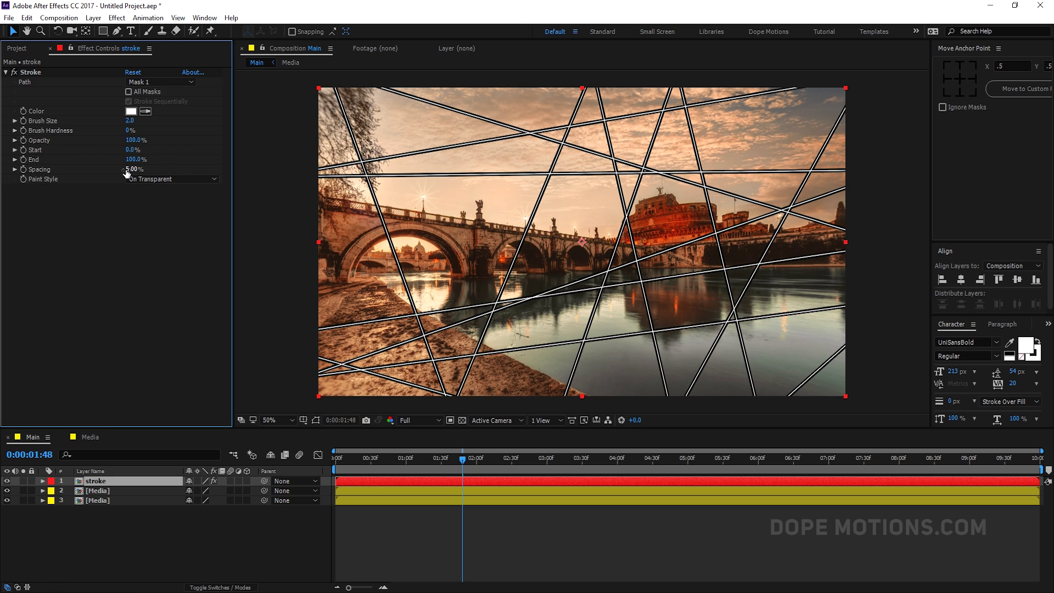
pyautogui.moveTo(130, 160)
pyautogui.mouseDown()
pyautogui.moveTo(84, 165)
pyautogui.moveTo(134, 168)
pyautogui.mouseUp()
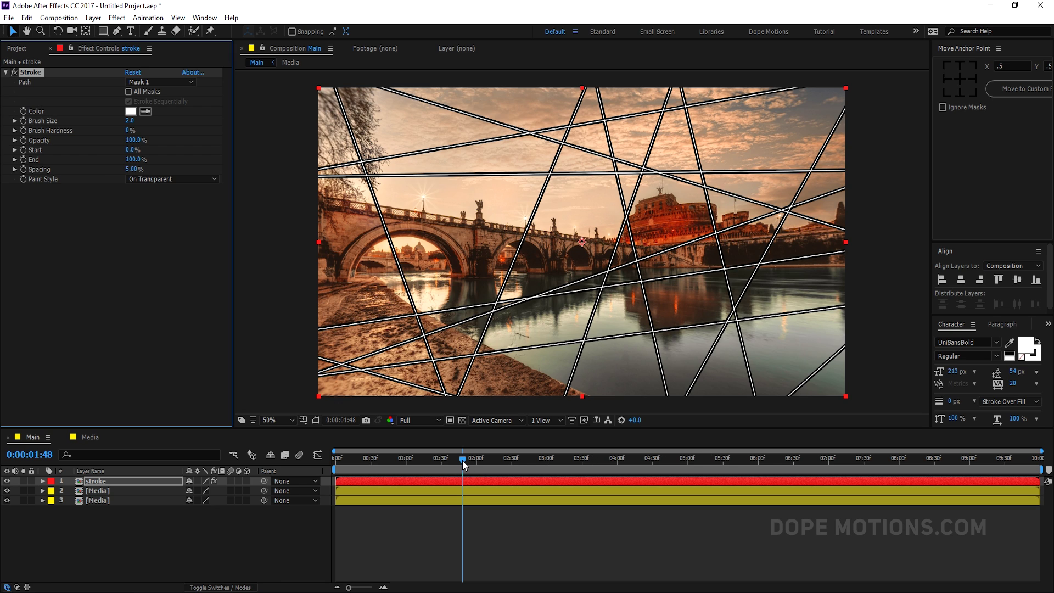
# Step: Keyframe the Stroke effect's End from 0% at 0:00:00:00 to 100% at 0:00:02:00, and its Opacity from 100% there to 0% at 0:00:02:30
pyautogui.moveTo(461, 460); pyautogui.dragTo(322, 460)
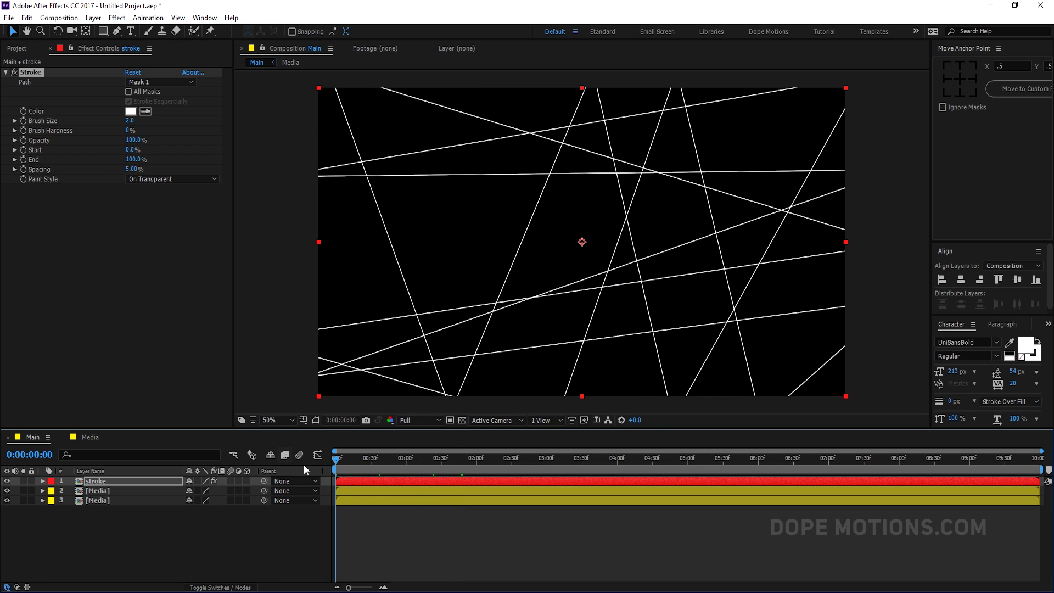
pyautogui.moveTo(132, 159); pyautogui.dragTo(19, 162)
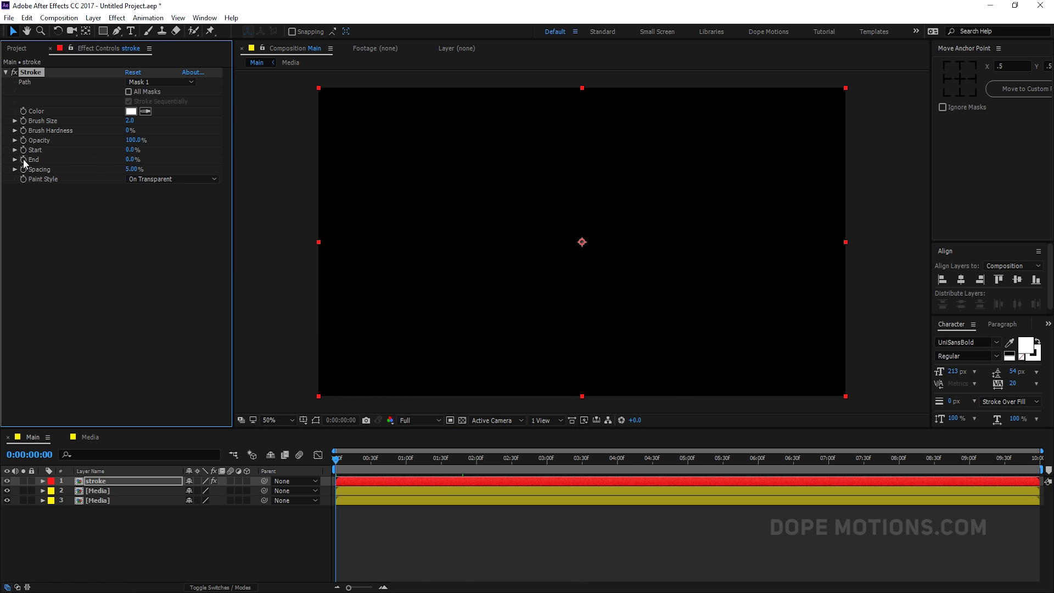
pyautogui.click(24, 159)
pyautogui.moveTo(424, 462)
pyautogui.mouseDown()
pyautogui.moveTo(494, 463)
pyautogui.moveTo(476, 461)
pyautogui.mouseUp()
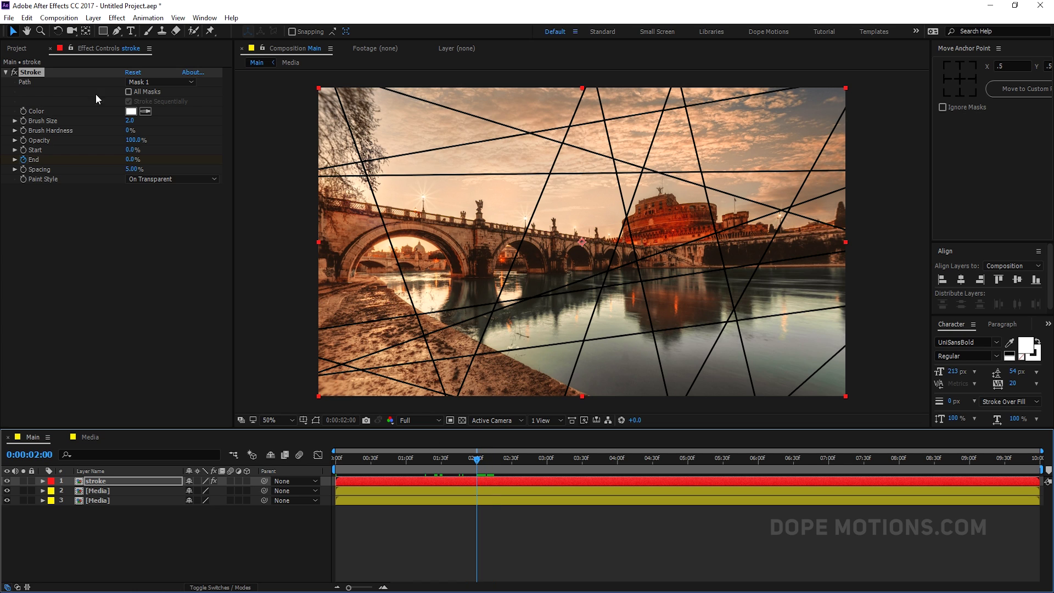
pyautogui.moveTo(133, 159); pyautogui.dragTo(0, 160)
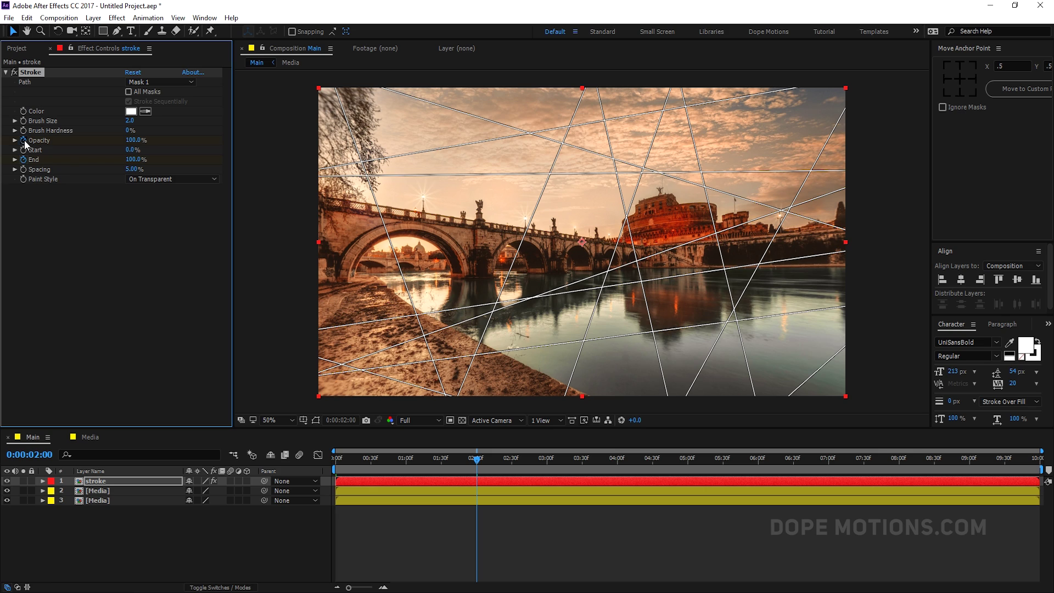
pyautogui.click(511, 459)
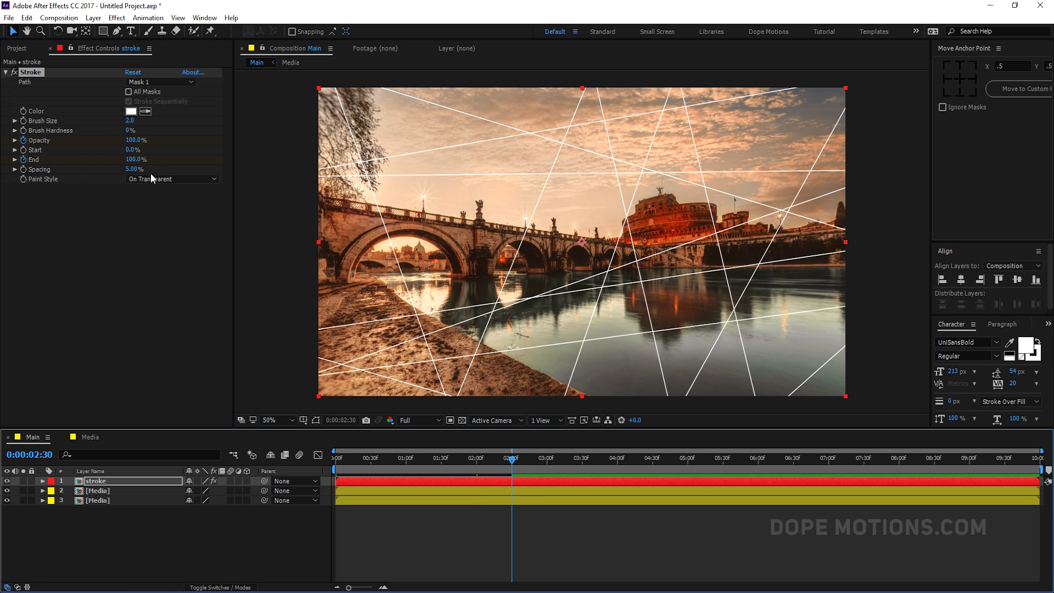
pyautogui.moveTo(132, 144); pyautogui.dragTo(83, 145)
# Step: Apply Easy Ease to the stroke layer's Opacity and End keyframes and preview the line and shard animation from the start
pyautogui.click(102, 481)
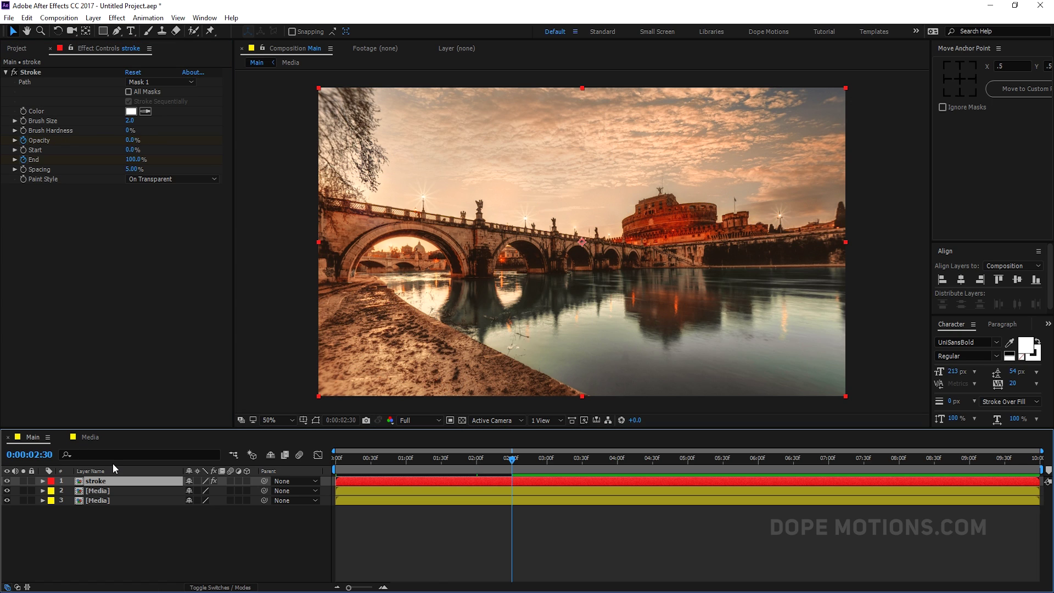
pyautogui.press('u')
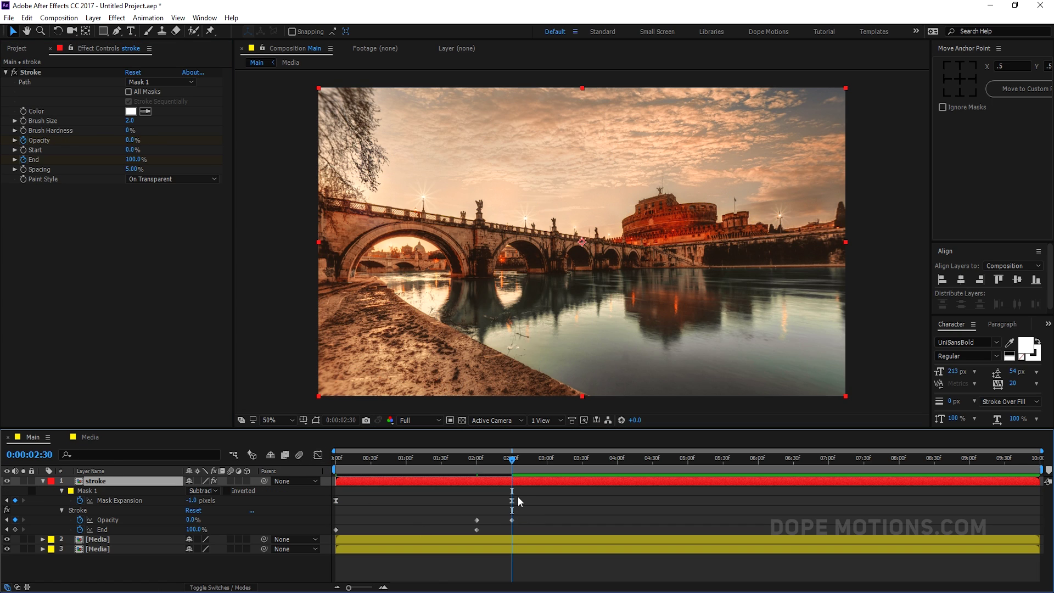
pyautogui.moveTo(520, 515); pyautogui.dragTo(278, 550)
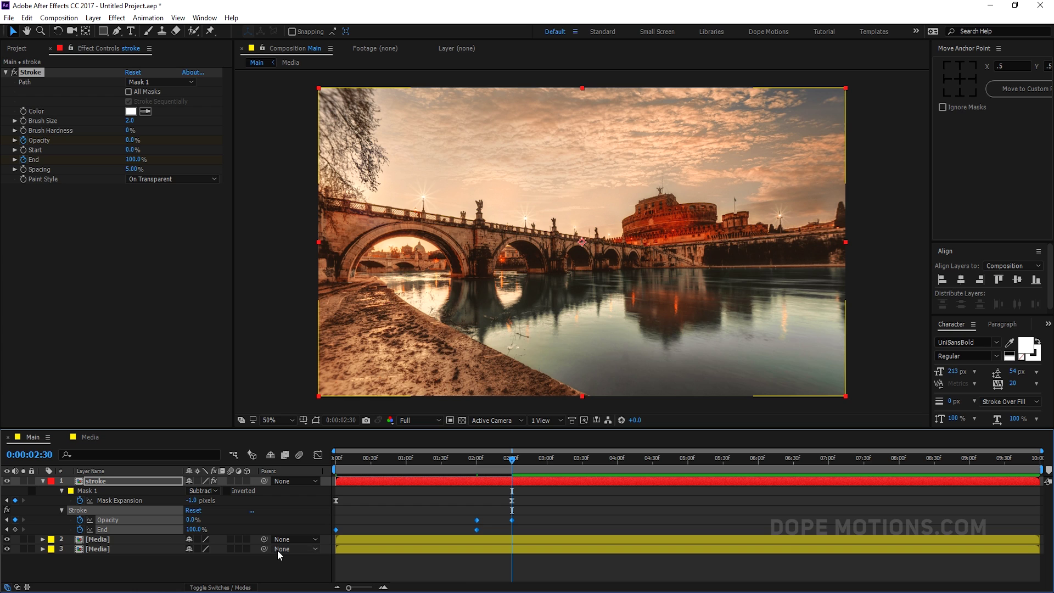
pyautogui.press('F9')
pyautogui.click(547, 514)
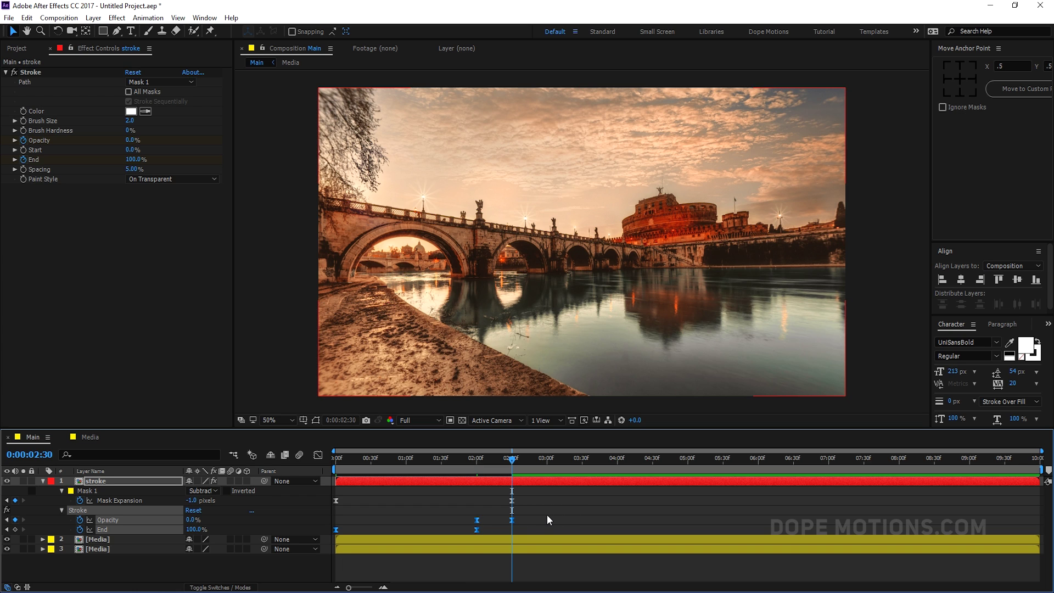
pyautogui.click(364, 456)
pyautogui.press('space')
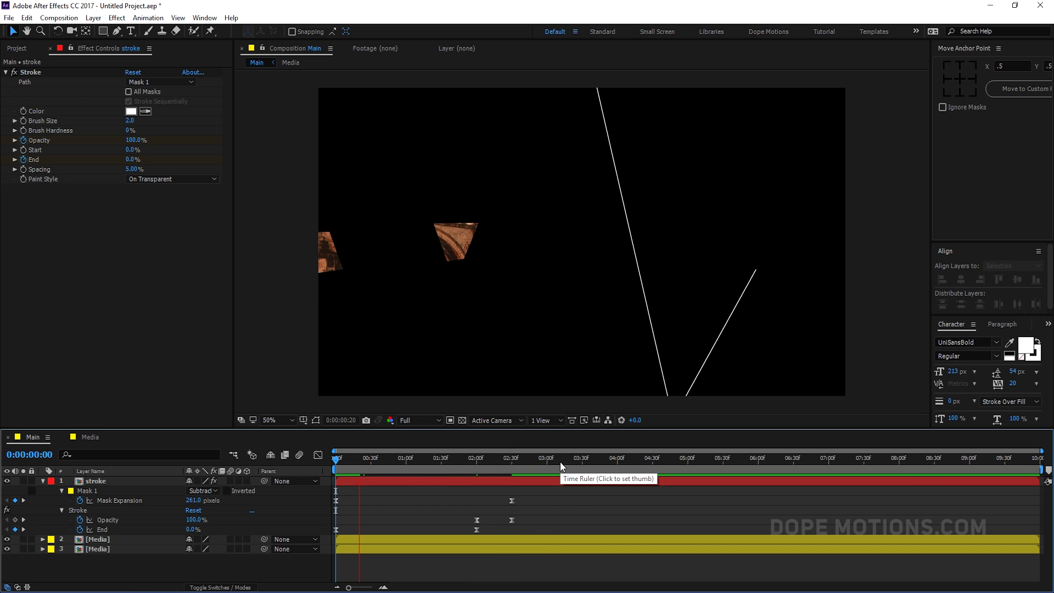
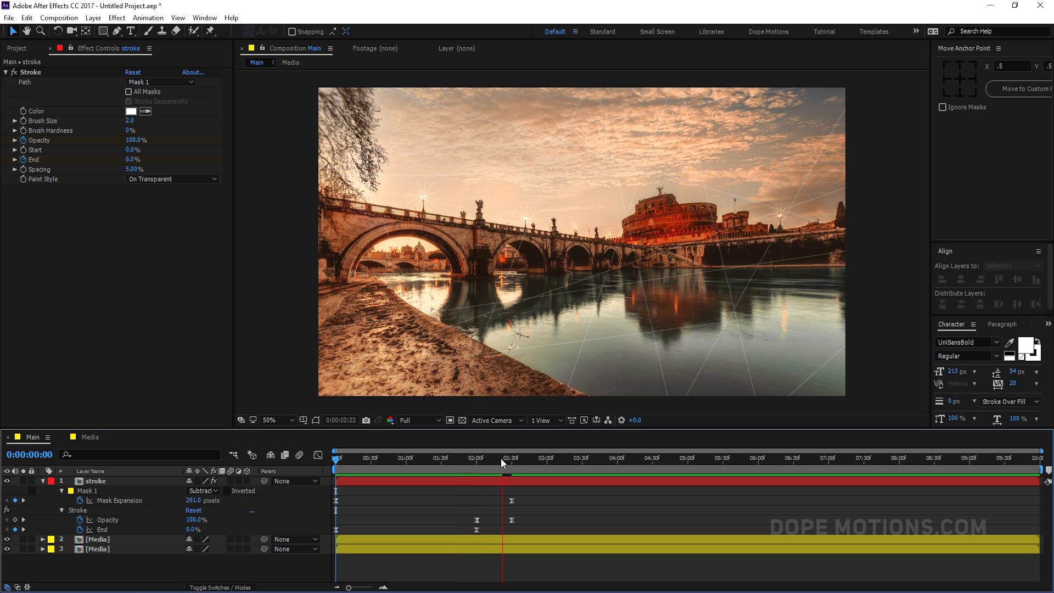
pyautogui.moveTo(501, 457); pyautogui.dragTo(278, 469)
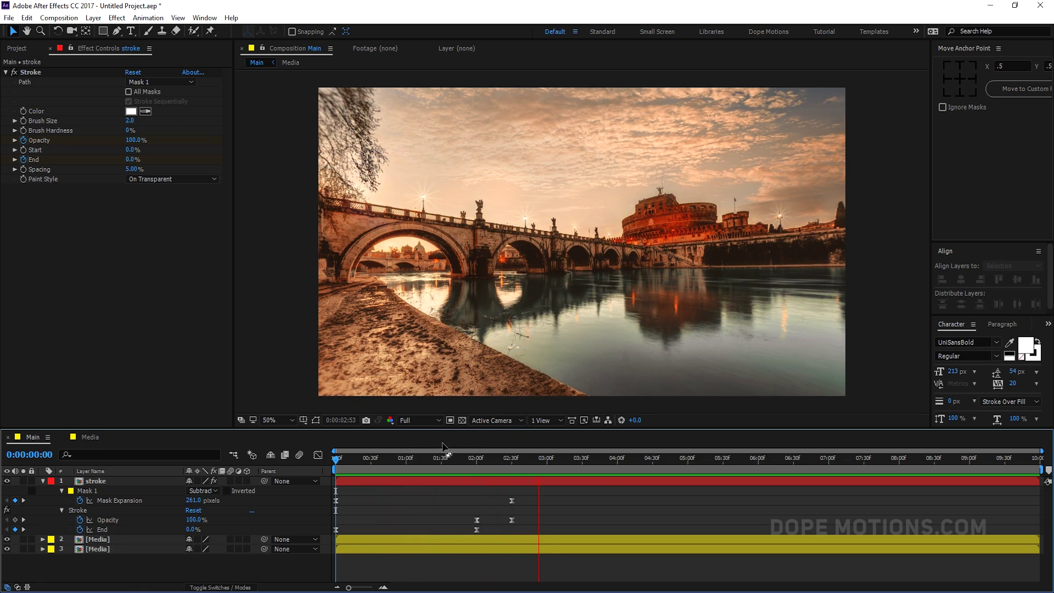
pyautogui.moveTo(444, 450); pyautogui.dragTo(506, 466)
# Step: Pre-compose the stroke layer and both Media layers into a new composition named 01, moving all attributes into it
pyautogui.click(43, 480)
pyautogui.click(106, 543)
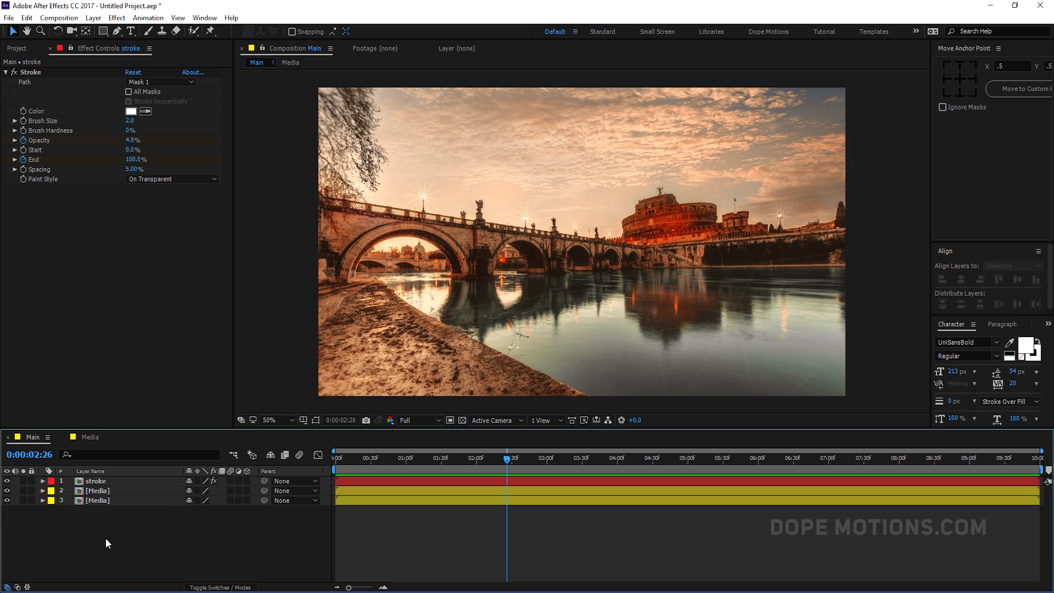
pyautogui.hotkey('ctrl', 'a')
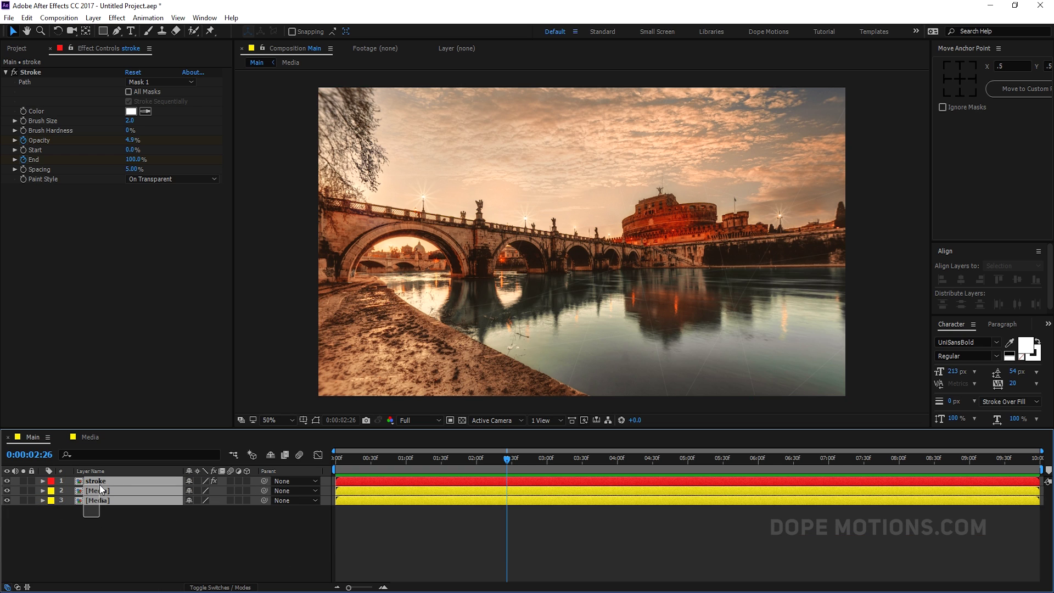
pyautogui.rightClick(112, 483)
pyautogui.click(159, 378)
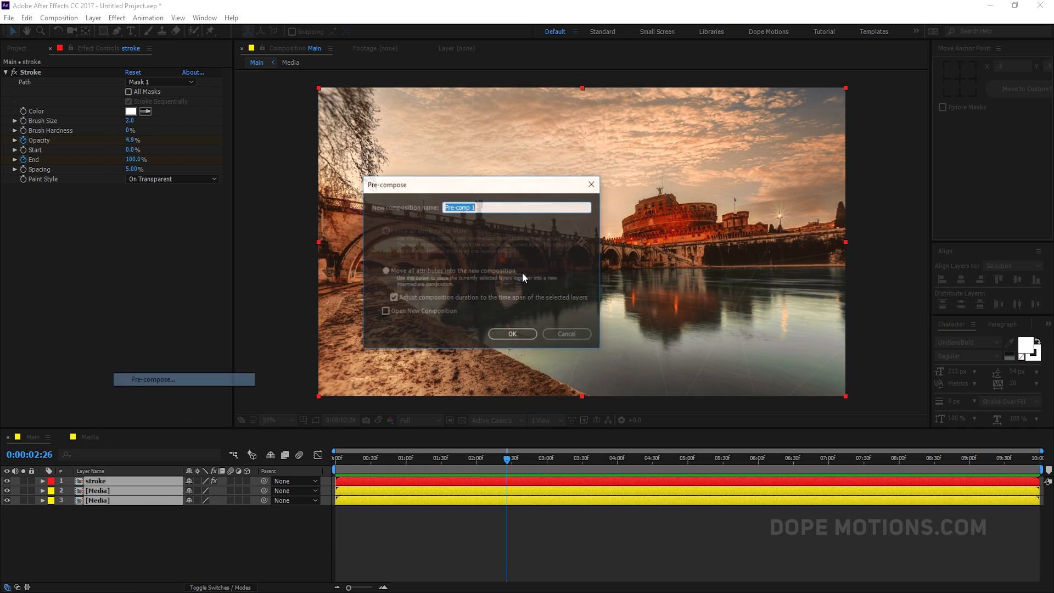
pyautogui.write('01')
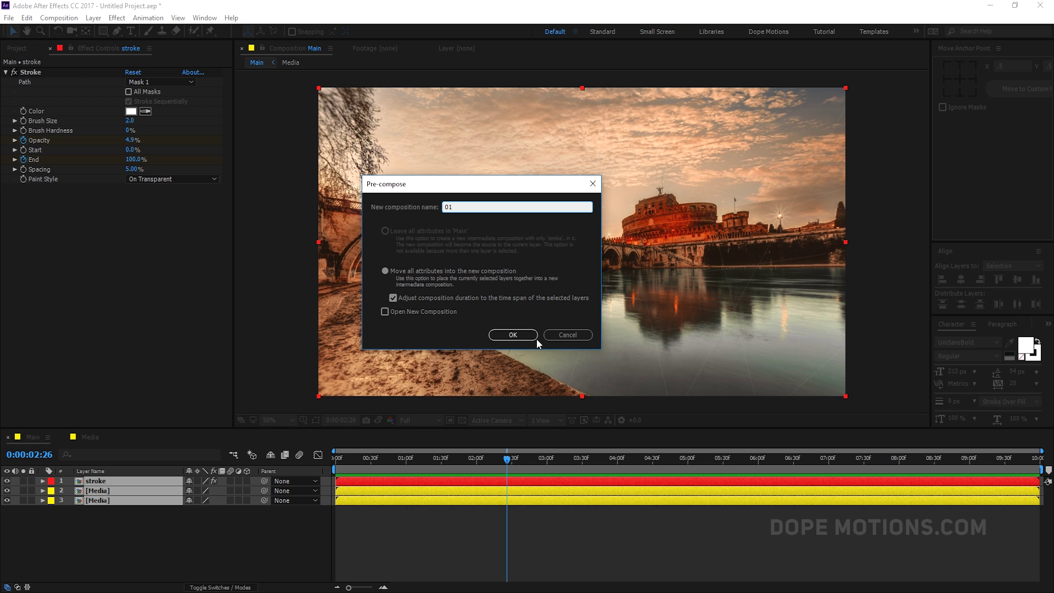
pyautogui.click(520, 337)
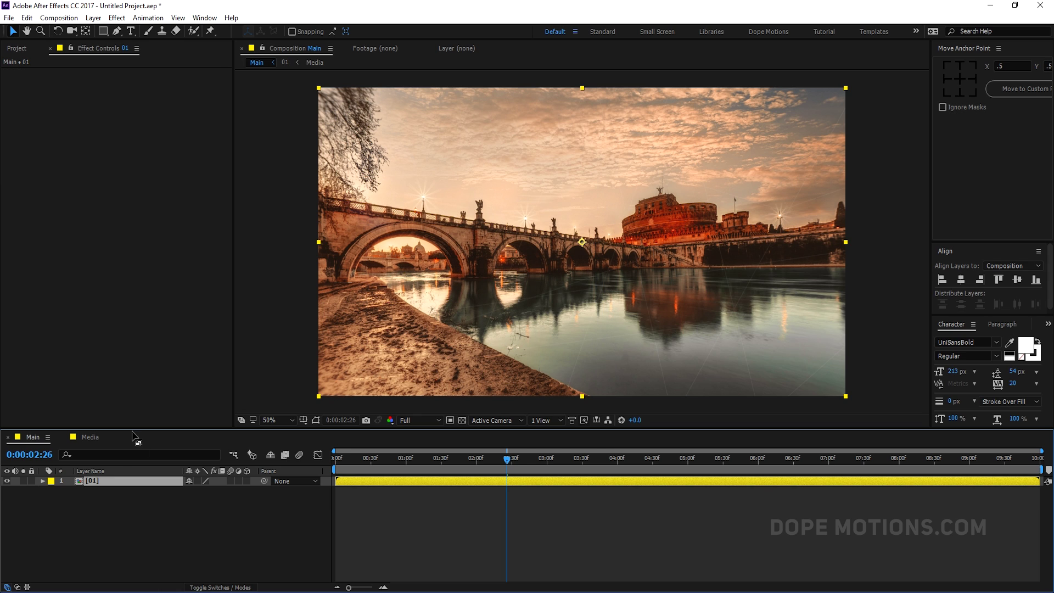
# Step: Duplicate the 01 layer and change the upper copy's label colour to Red
pyautogui.moveTo(372, 456); pyautogui.dragTo(397, 456)
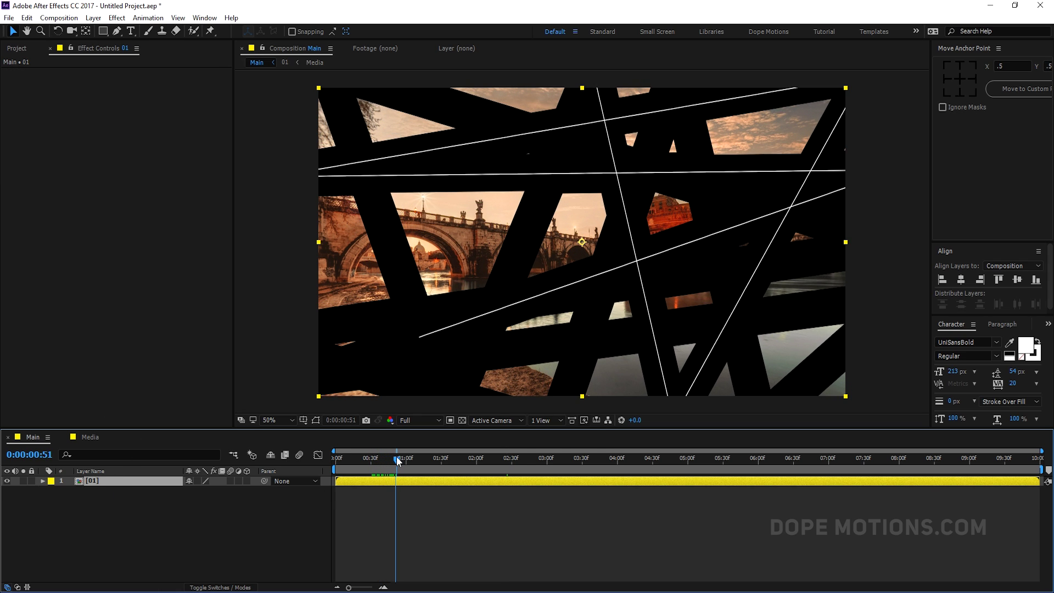
pyautogui.hotkey('ctrl', 'd')
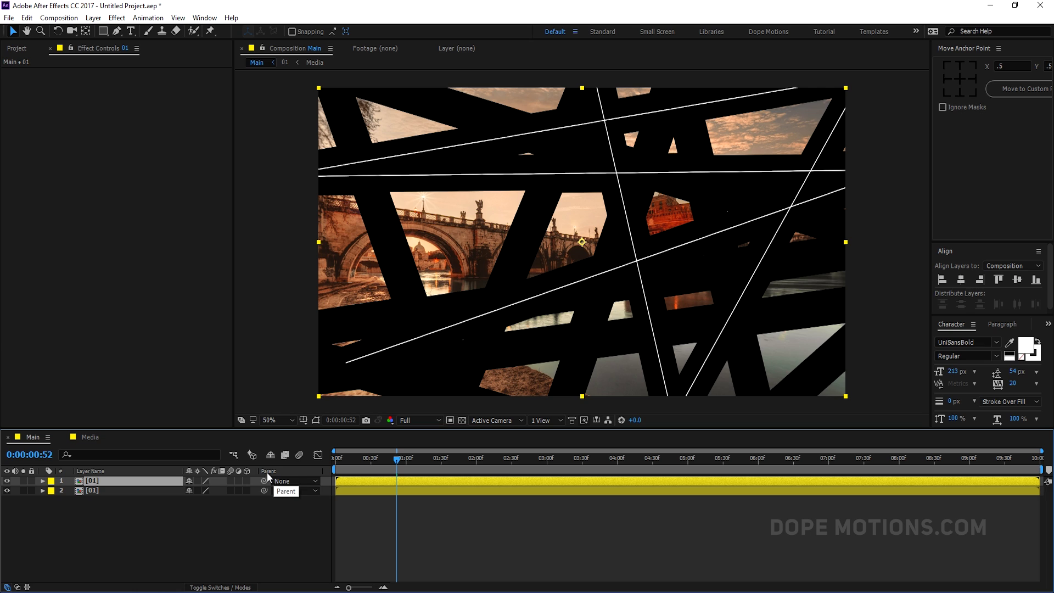
pyautogui.click(50, 483)
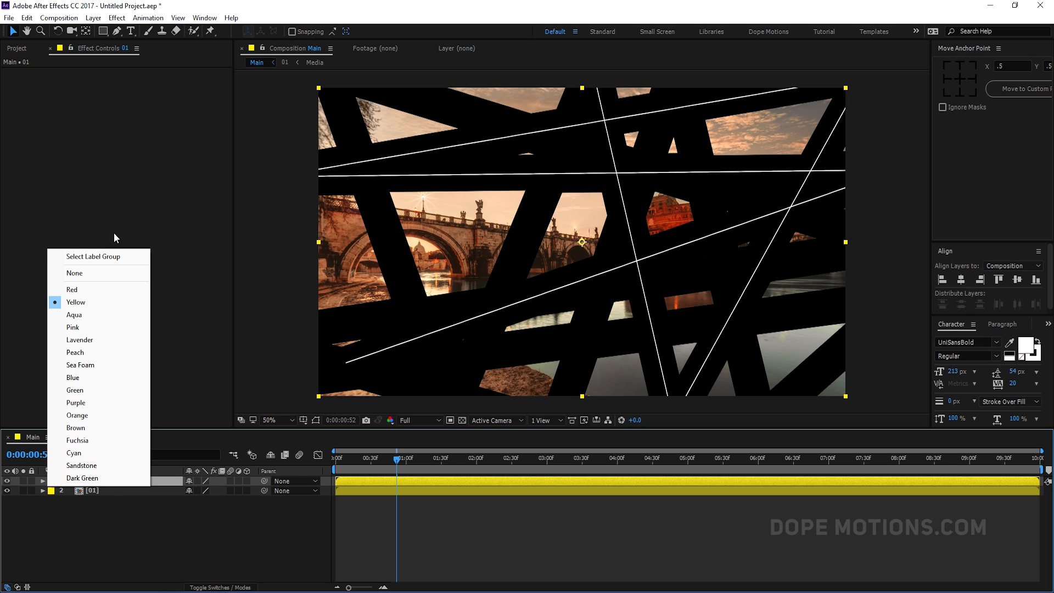
pyautogui.click(88, 289)
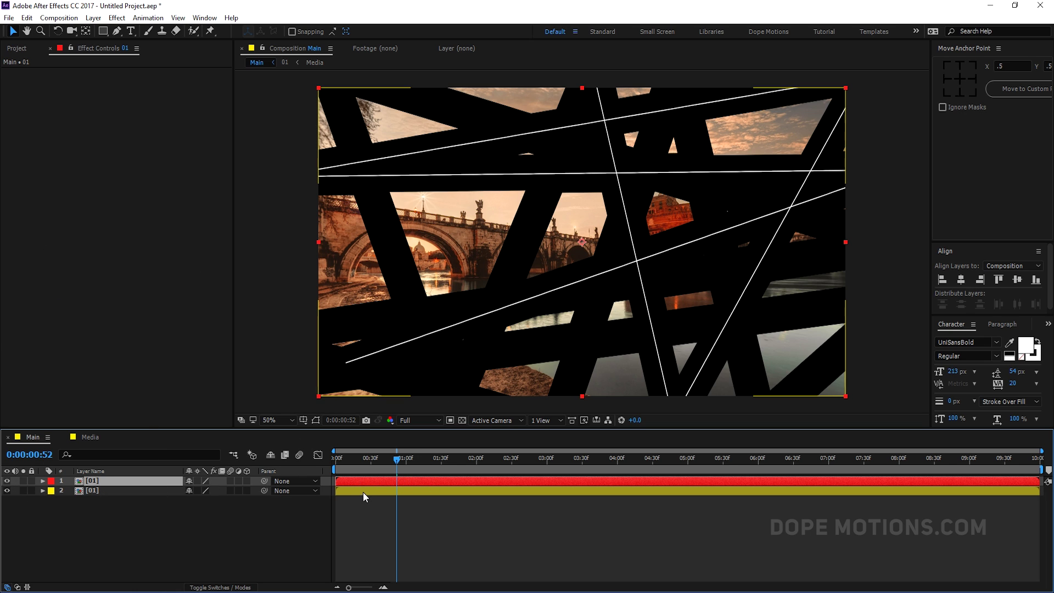
# Step: Shift the red upper 01 layer in time so that it starts at 10 frames
pyautogui.press('=')
pyautogui.press('=')
pyautogui.press('=')
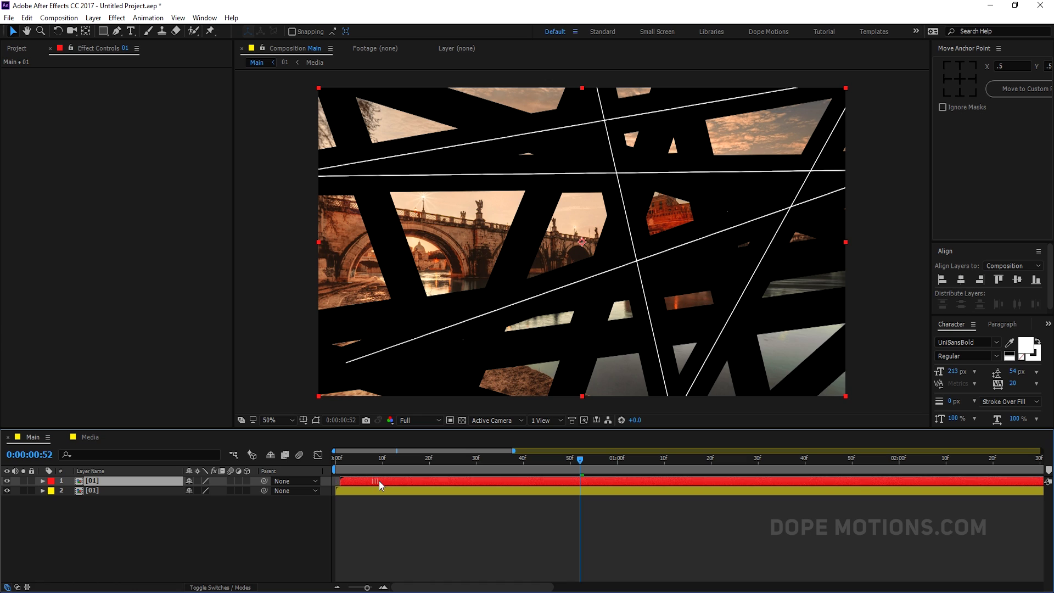
pyautogui.moveTo(379, 480); pyautogui.dragTo(418, 480)
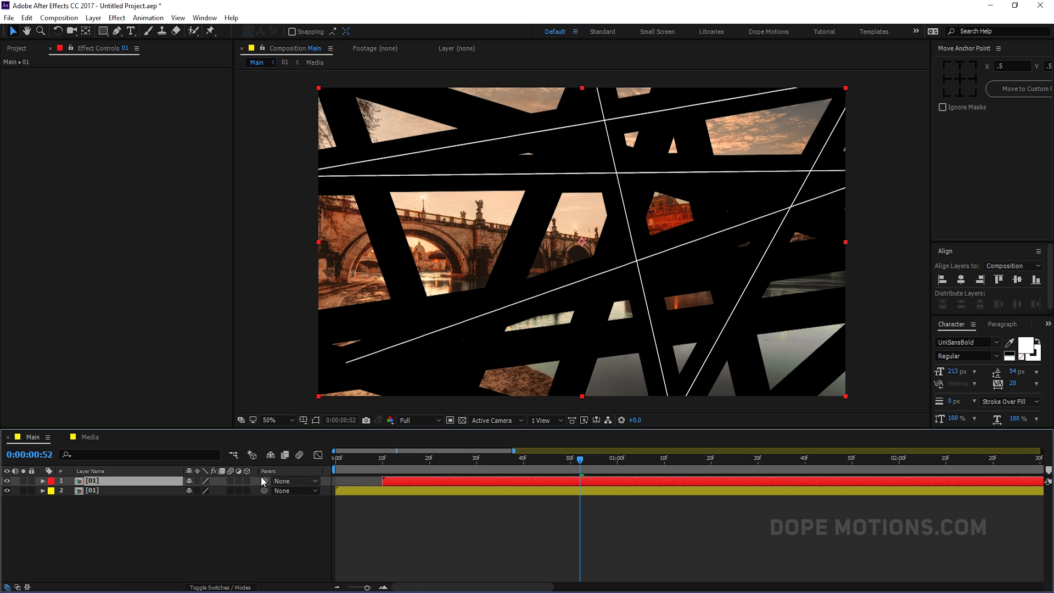
# Step: Apply the Fill effect to the lower 01 layer and check the coloured shard edges at 0:00:01:43
pyautogui.click(106, 489)
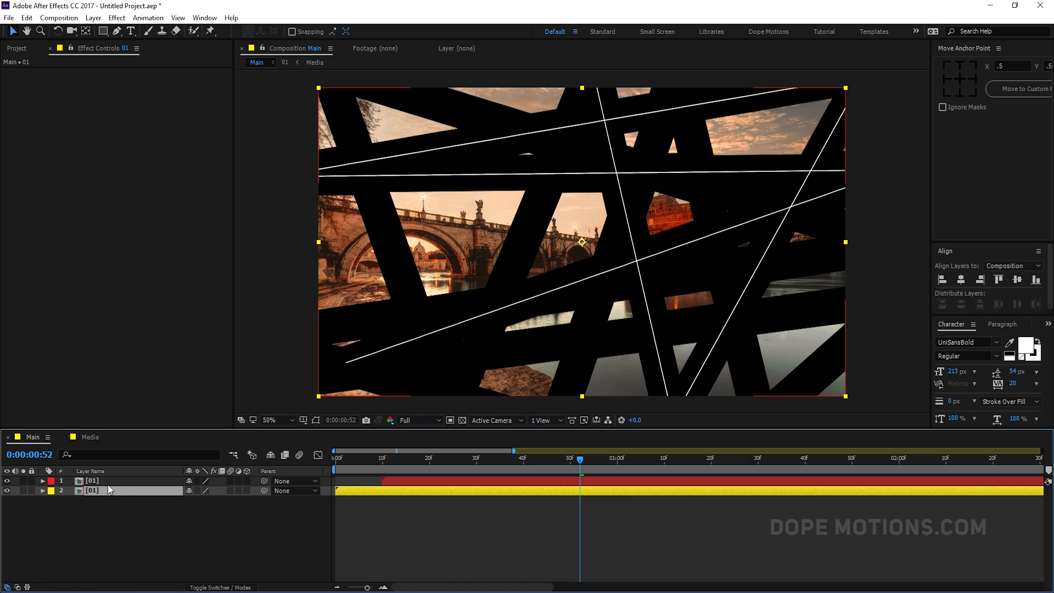
pyautogui.hotkey('ctrl', 'space')
pyautogui.write('fill')
pyautogui.press('Return')
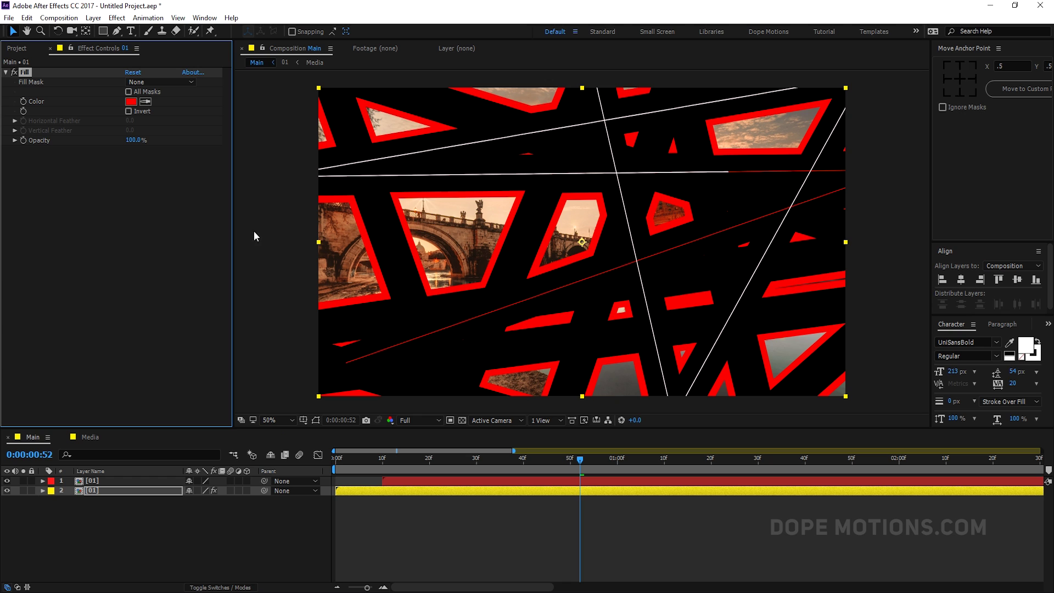
pyautogui.moveTo(462, 459); pyautogui.dragTo(818, 466)
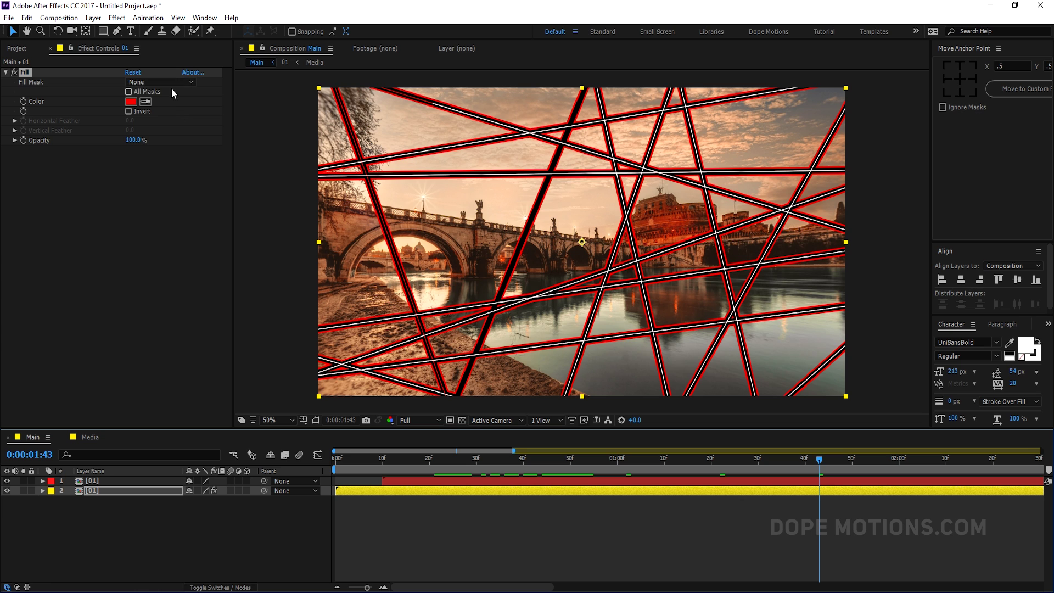
# Step: Sample a brown tone from the bridge in the image as the Fill colour and scrub through the result
pyautogui.click(146, 102)
pyautogui.click(468, 231)
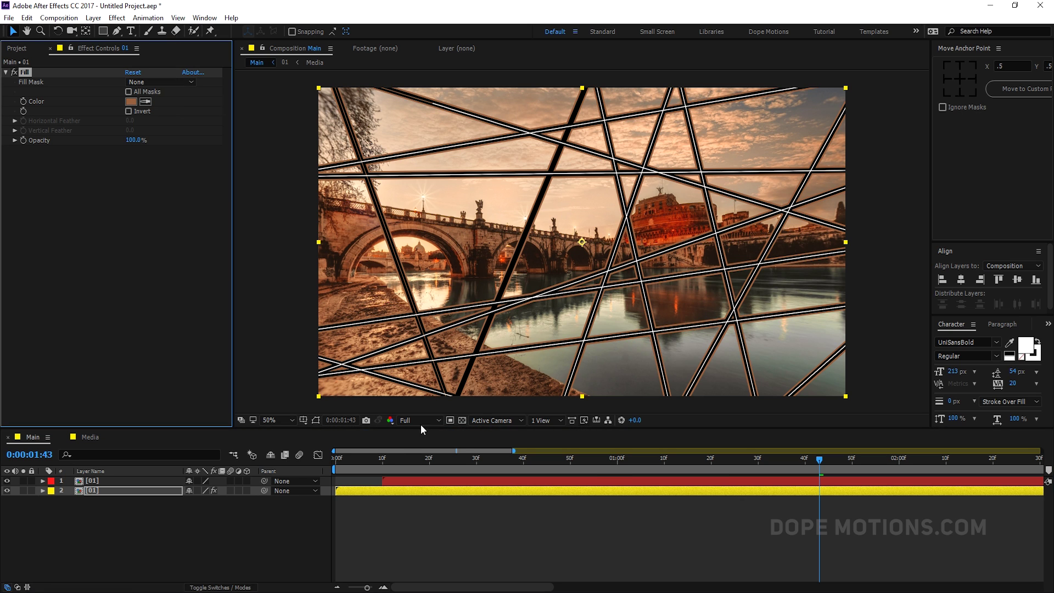
pyautogui.moveTo(360, 459); pyautogui.dragTo(768, 474)
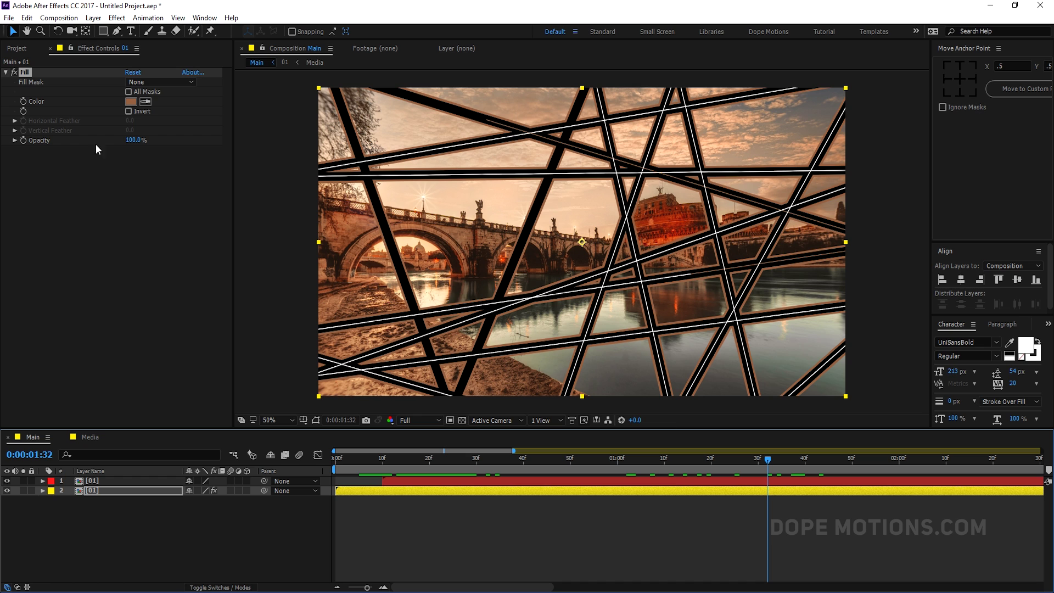
# Step: Try white (FFFFFF) as the Fill colour of the lower 01 layer
pyautogui.click(134, 101)
pyautogui.moveTo(521, 390); pyautogui.dragTo(316, 308)
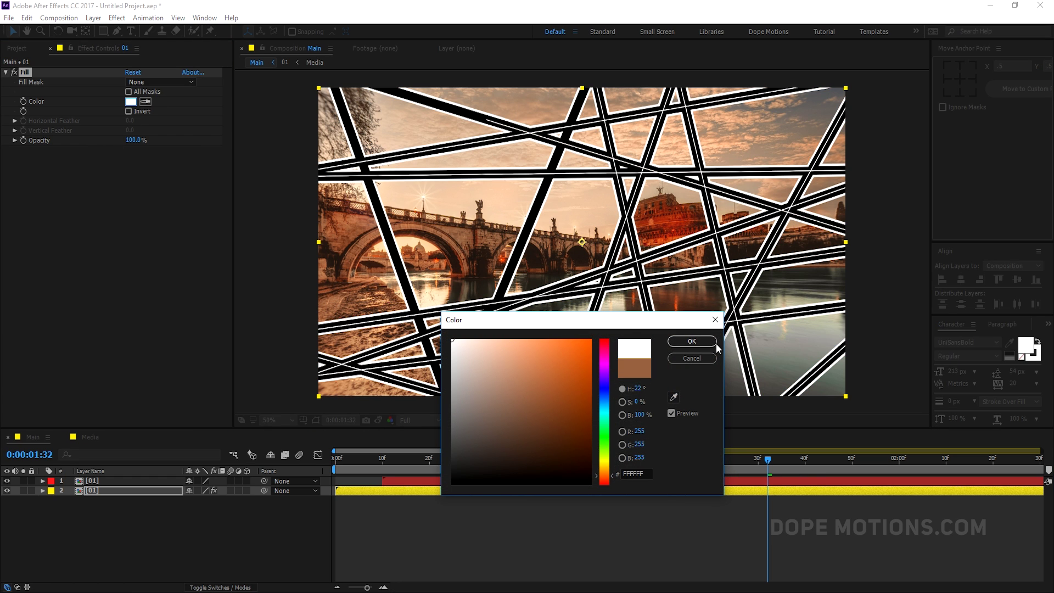
pyautogui.click(679, 345)
pyautogui.moveTo(455, 460); pyautogui.dragTo(828, 463)
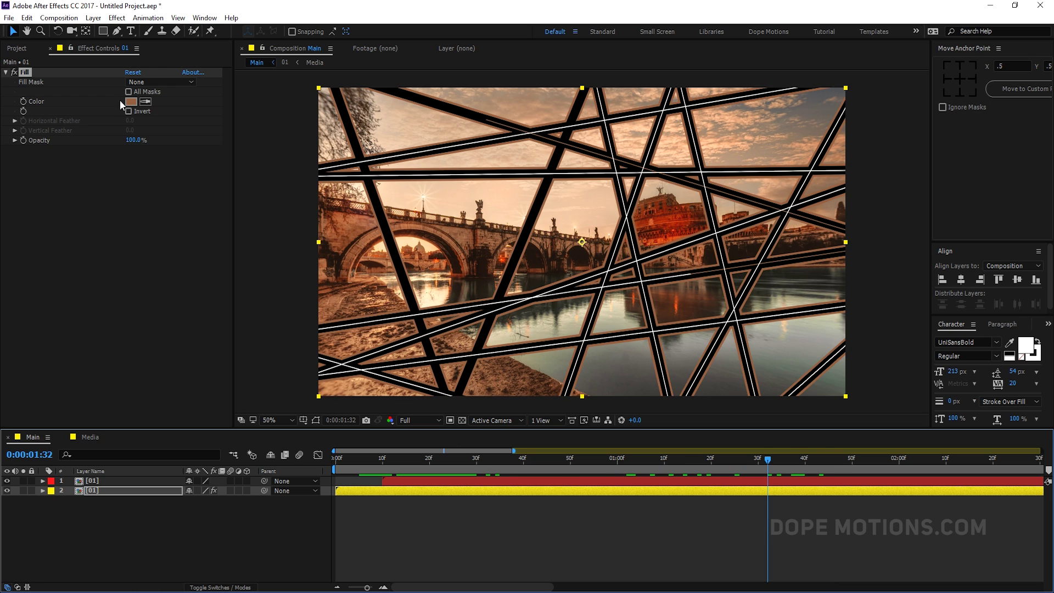
# Step: Set the lower 01 layer's Fill colour to orange BF6D3D and scrub through the whole reveal to check it
pyautogui.click(131, 102)
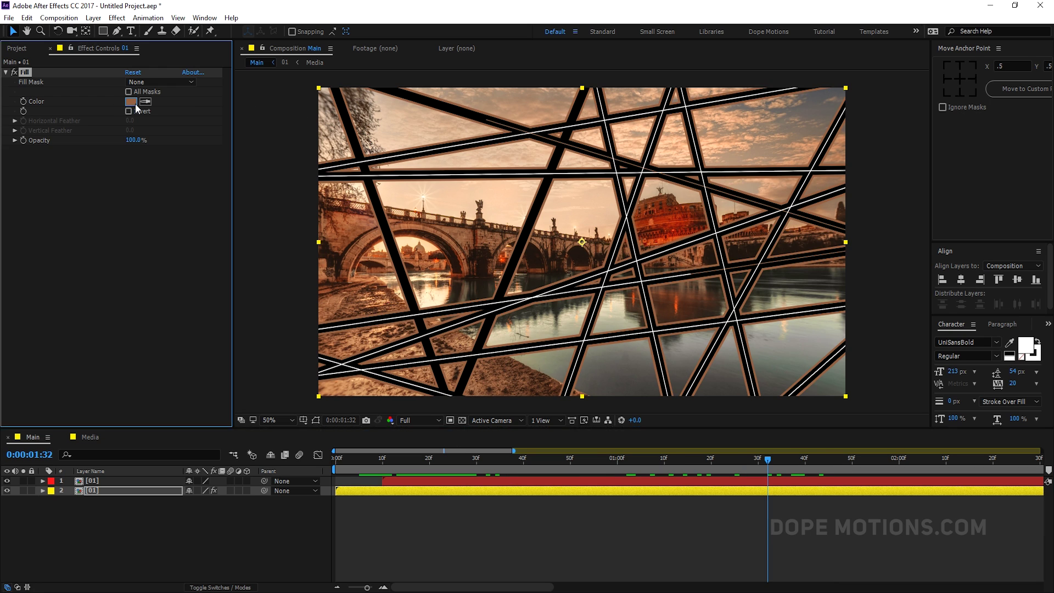
pyautogui.moveTo(540, 395); pyautogui.dragTo(547, 375)
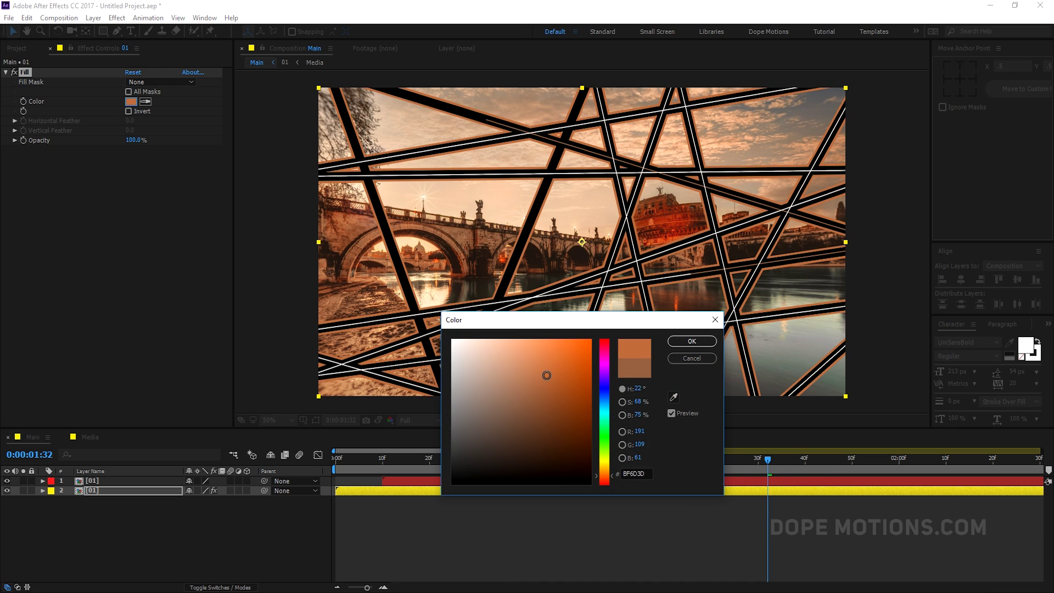
pyautogui.click(691, 341)
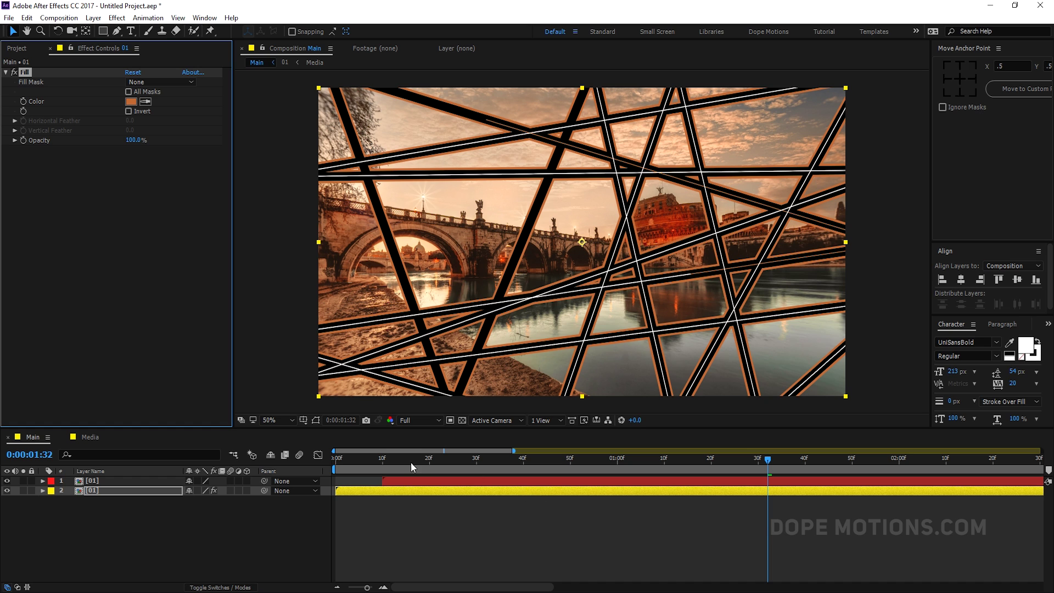
pyautogui.moveTo(364, 455); pyautogui.dragTo(933, 453)
pyautogui.press('-')
pyautogui.moveTo(589, 455); pyautogui.dragTo(629, 457)
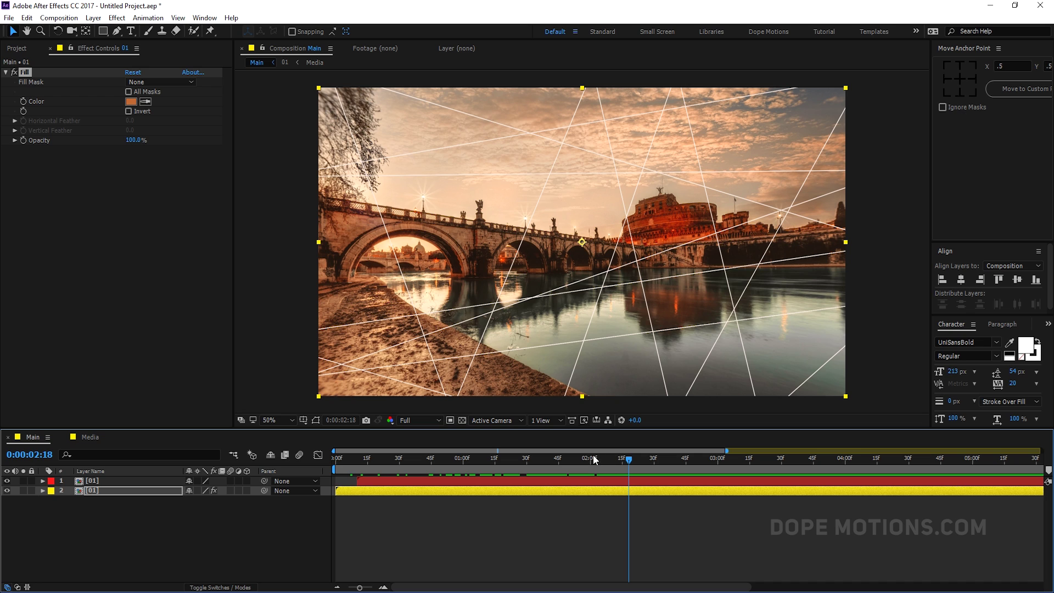
pyautogui.moveTo(593, 459); pyautogui.dragTo(698, 459)
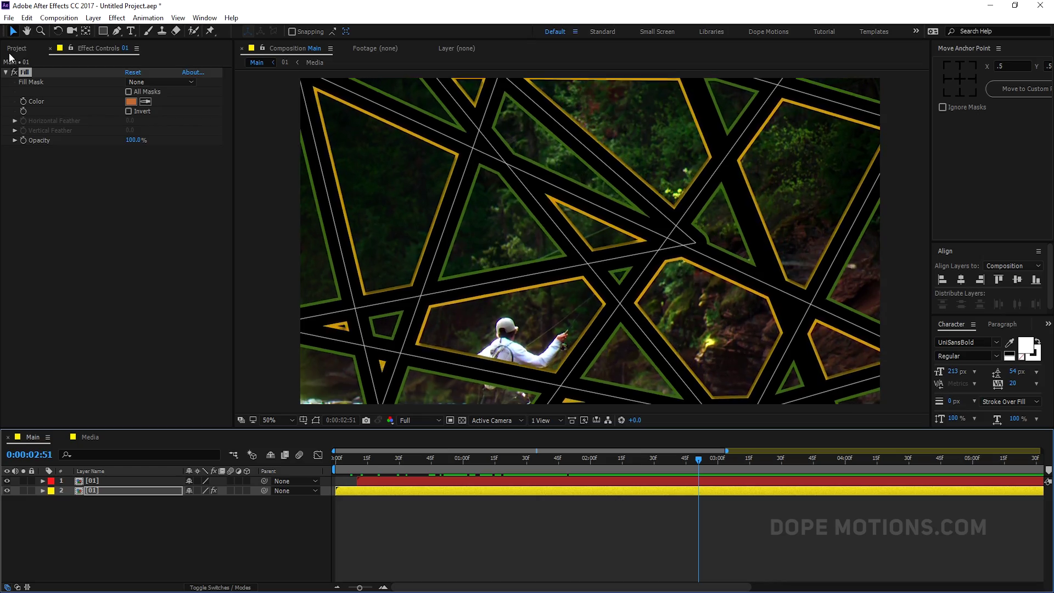
# Step: Apply Drop Shadow to the upper 01 layer with distance 12 and softness 23, and scrub to 0:00:01:19 to check the shards
pyautogui.click(11, 51)
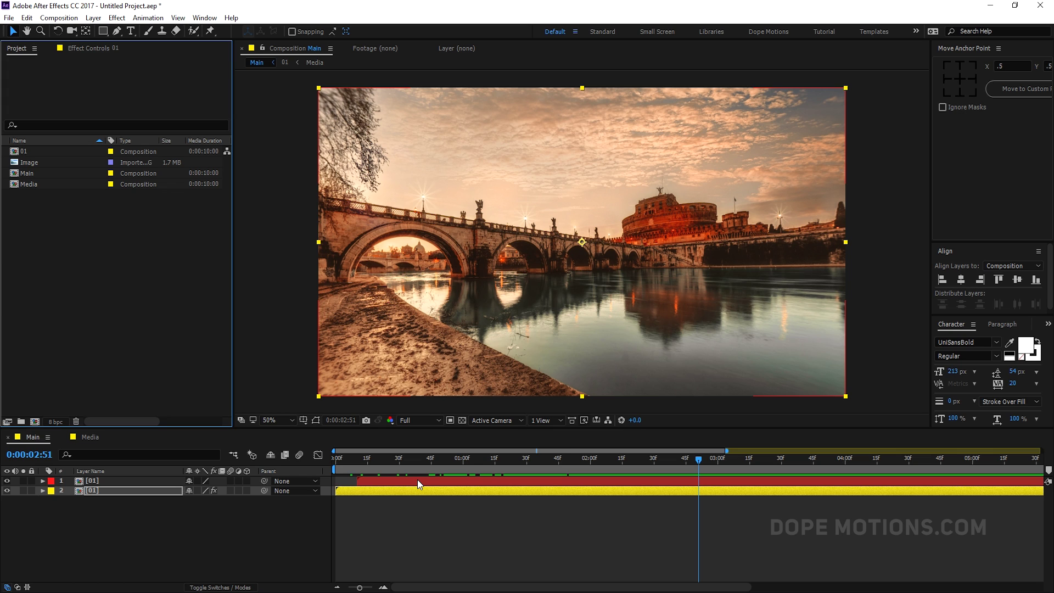
pyautogui.moveTo(451, 459); pyautogui.dragTo(483, 462)
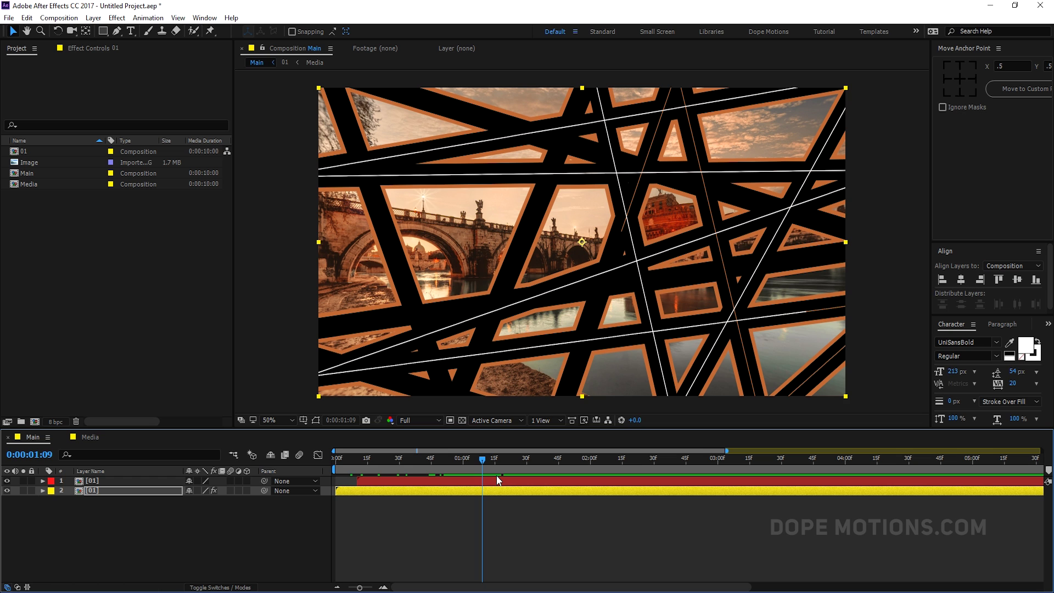
pyautogui.click(101, 480)
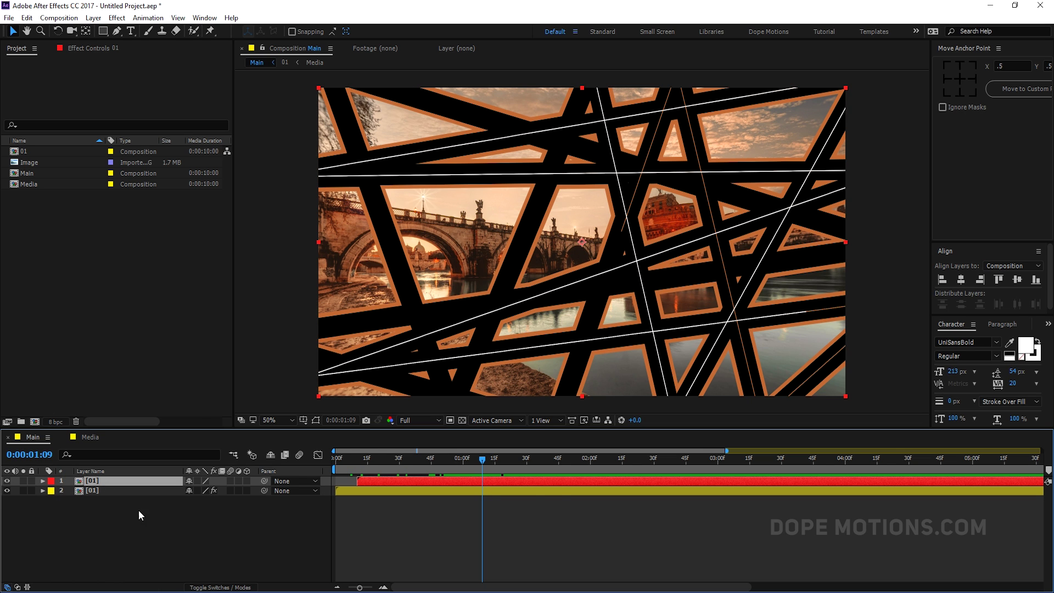
pyautogui.moveTo(463, 466); pyautogui.dragTo(603, 461)
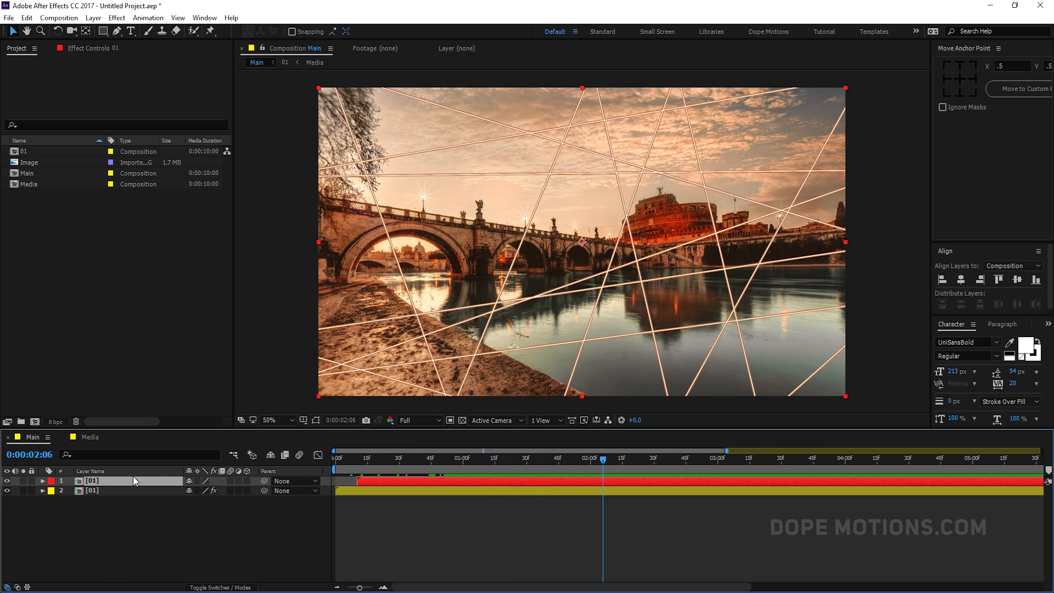
pyautogui.moveTo(385, 463); pyautogui.dragTo(420, 464)
pyautogui.hotkey('ctrl', 'space')
pyautogui.write('drop shadow')
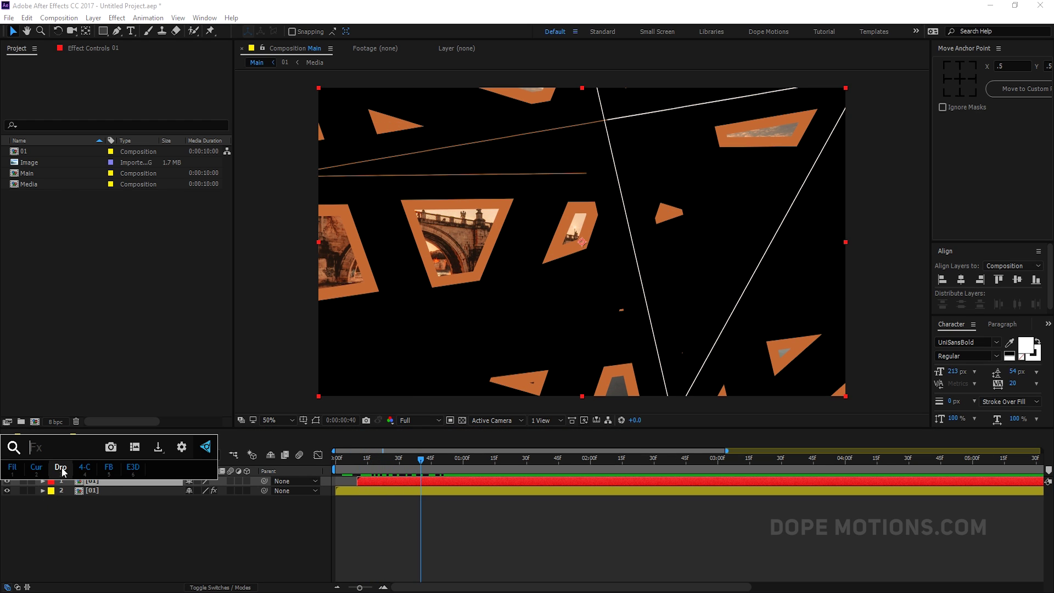
pyautogui.press('Return')
pyautogui.moveTo(127, 134); pyautogui.dragTo(130, 135)
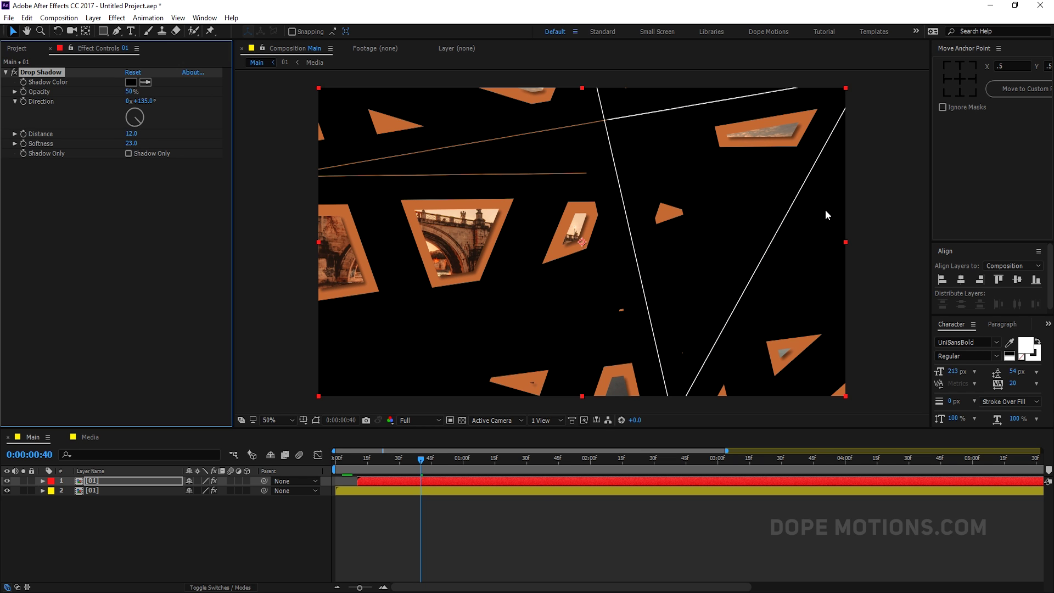
pyautogui.moveTo(427, 459); pyautogui.dragTo(503, 464)
# Step: Create an adjustment layer above both 01 layers and rename it CC
pyautogui.rightClick(104, 549)
pyautogui.moveTo(180, 424)
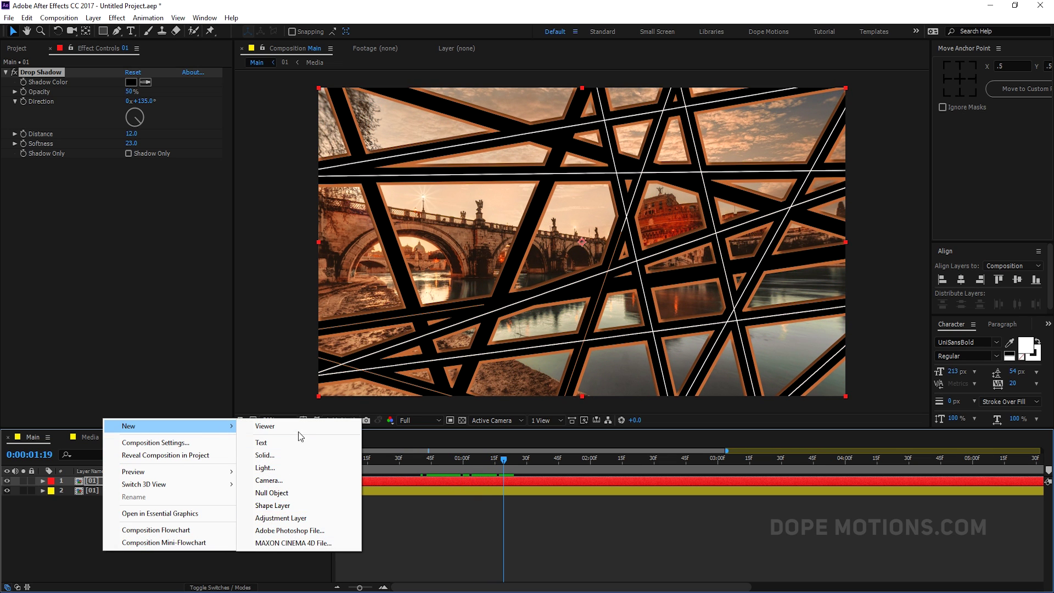
pyautogui.click(282, 519)
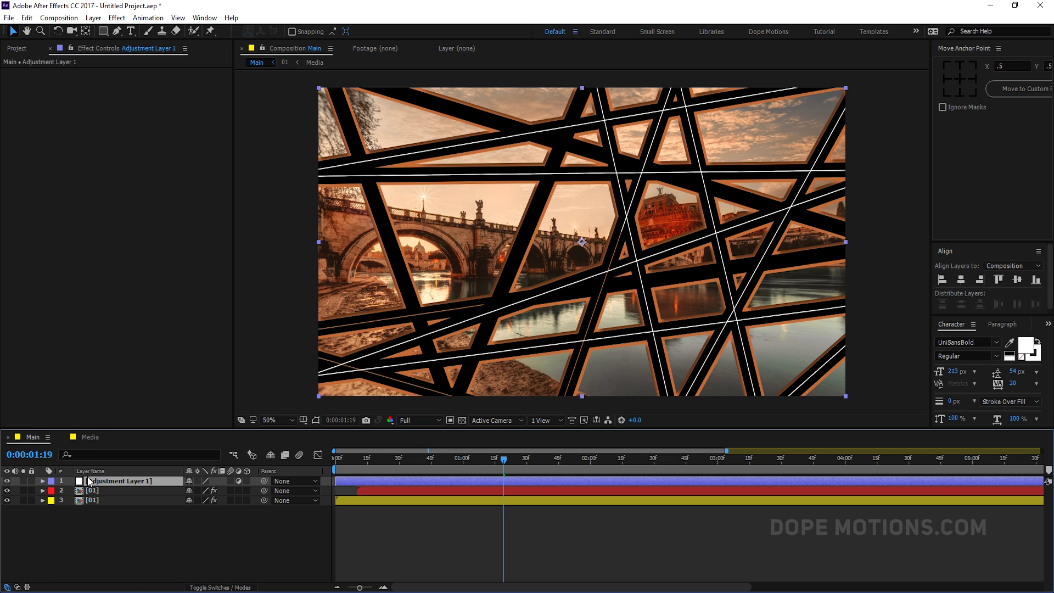
pyautogui.press('Return')
pyautogui.write('CC')
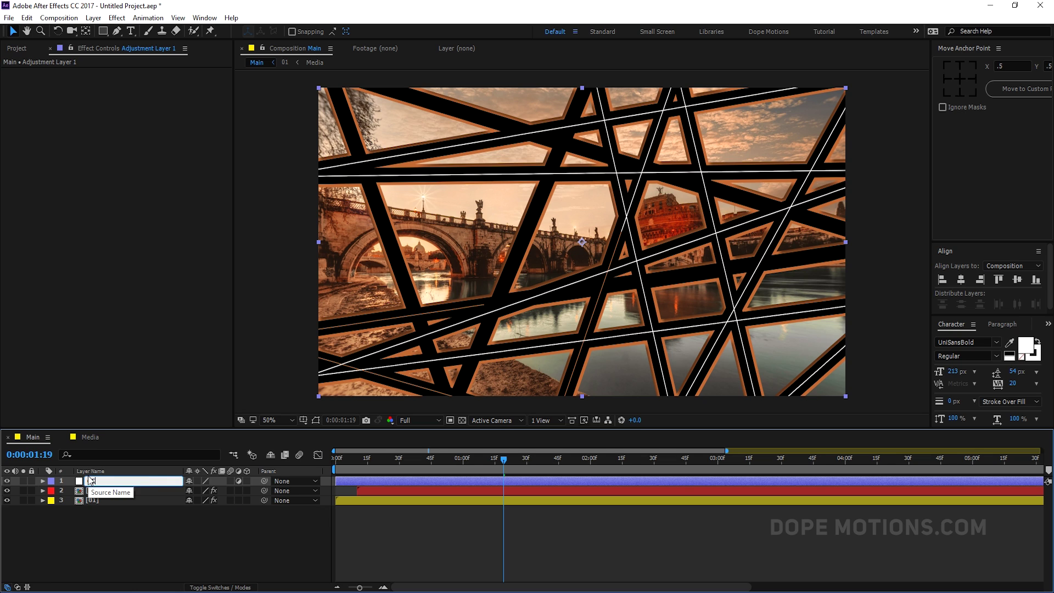
pyautogui.press('Return')
# Step: Apply the Curves effect to the CC layer and bend its RGB curve strongly downward to darken the image
pyautogui.click(93, 518)
pyautogui.click(100, 479)
pyautogui.hotkey('ctrl', 'space')
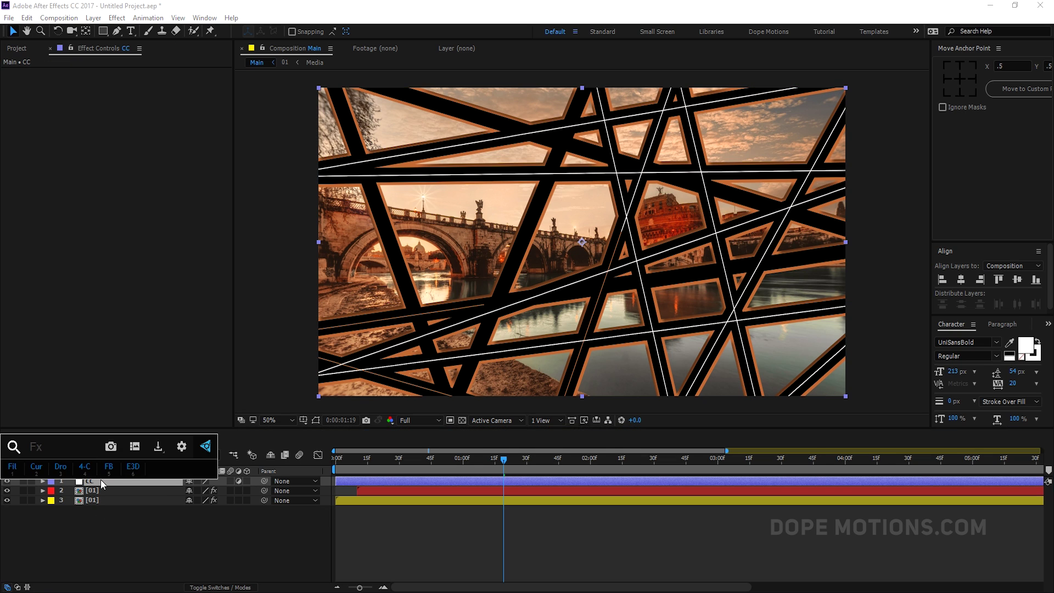
pyautogui.click(42, 468)
pyautogui.moveTo(92, 196); pyautogui.dragTo(118, 216)
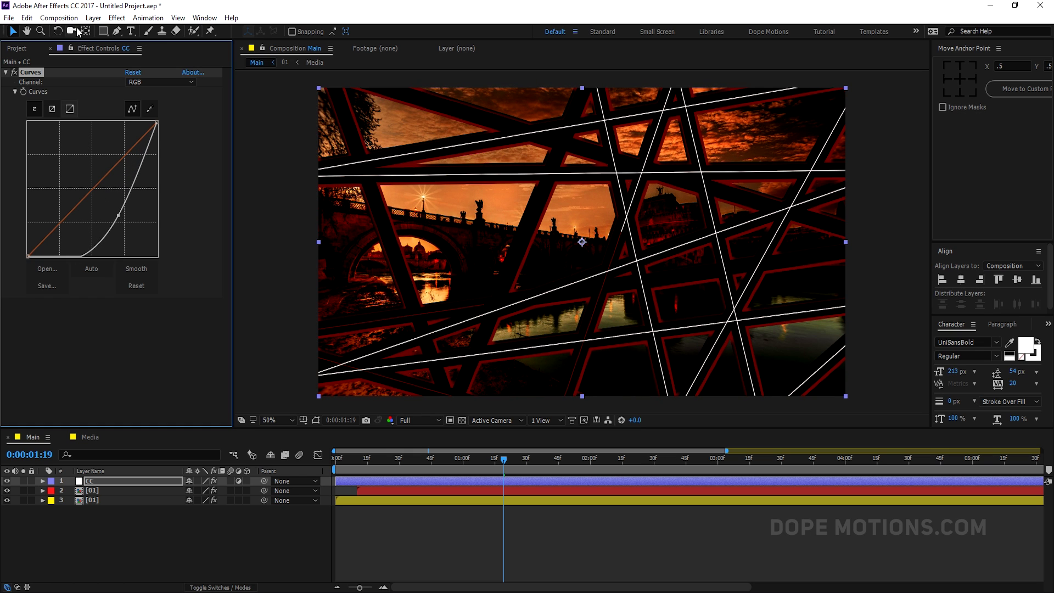
# Step: Add a full-frame elliptical mask to the CC layer, invert it and feather it by 743 pixels to form a vignette
pyautogui.moveTo(103, 31); pyautogui.dragTo(135, 56)
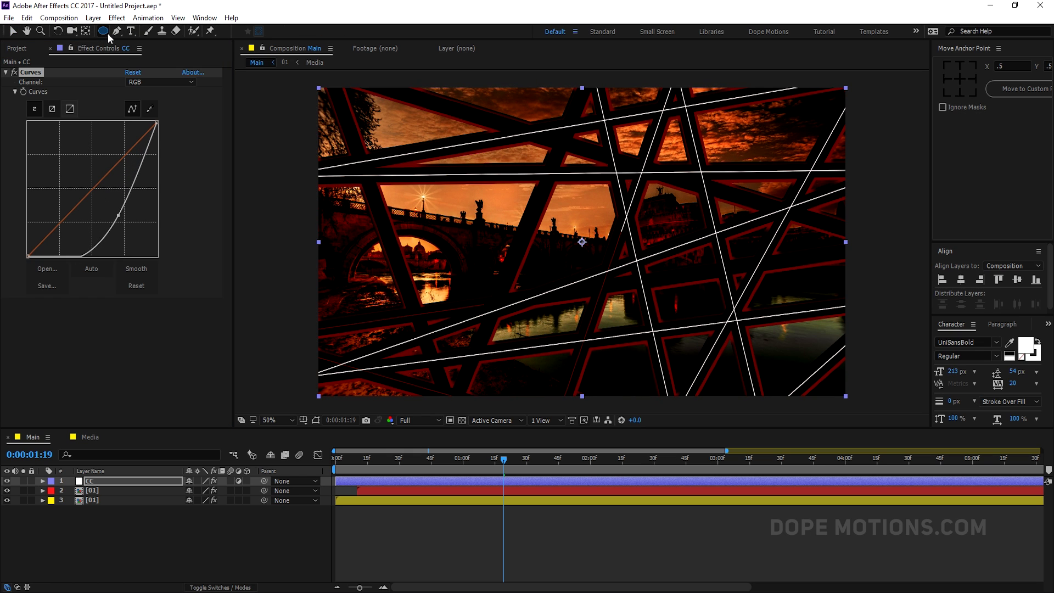
pyautogui.doubleClick(104, 31)
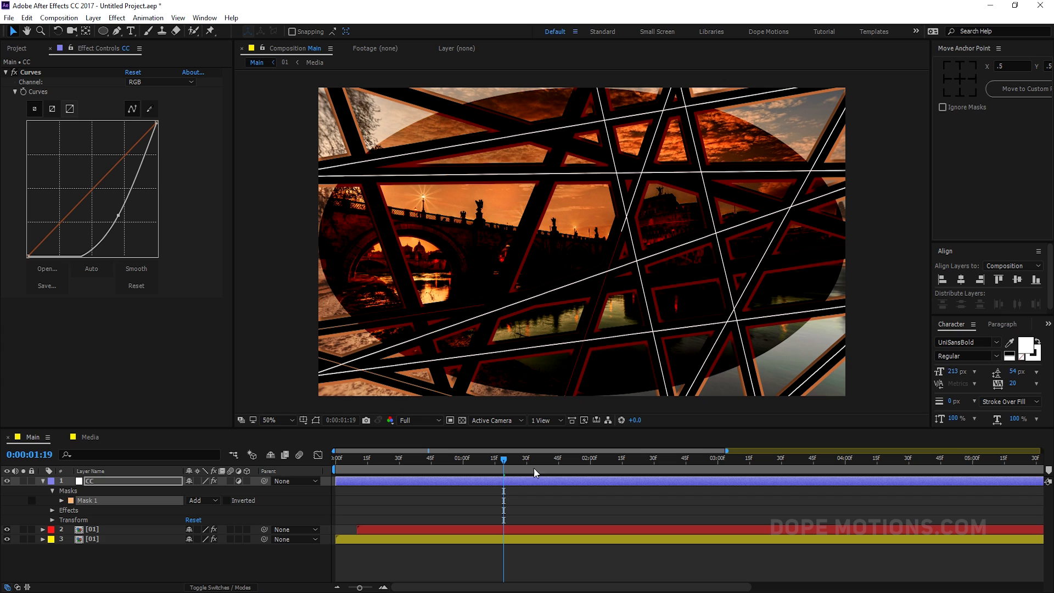
pyautogui.click(225, 500)
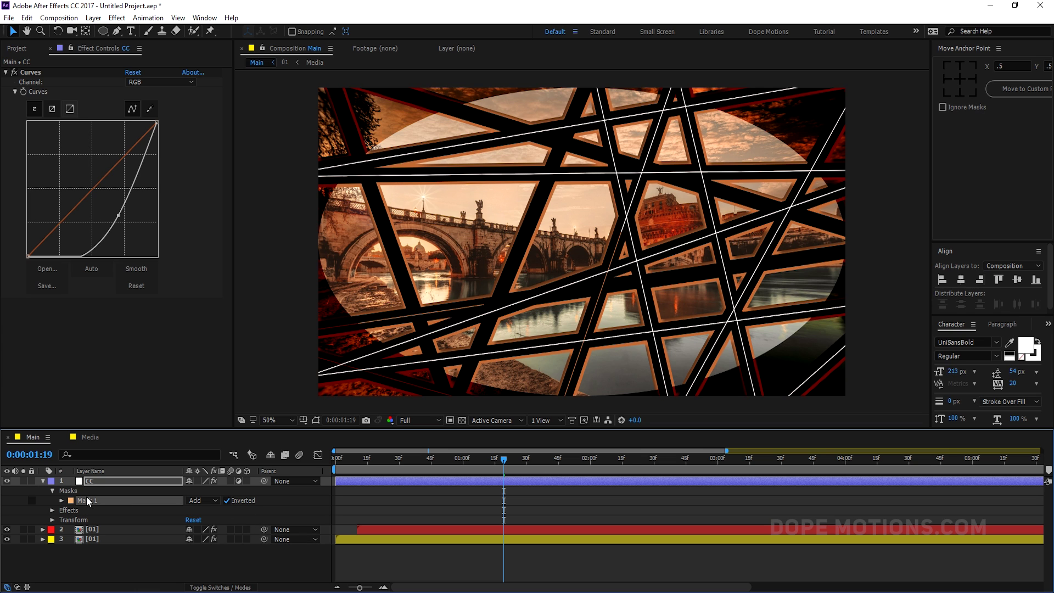
pyautogui.press('f')
pyautogui.moveTo(209, 505); pyautogui.dragTo(617, 502)
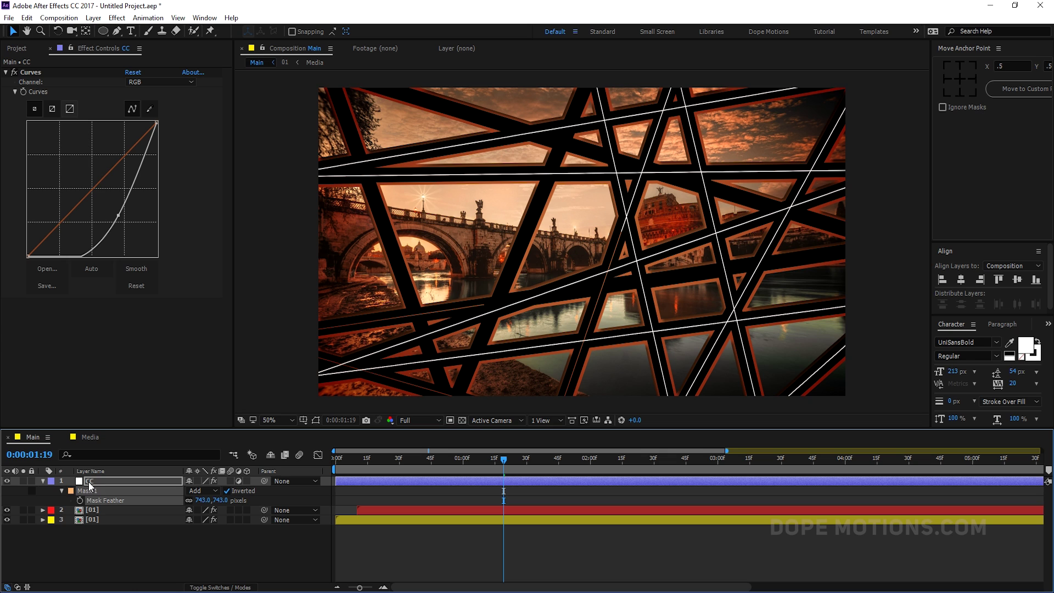
# Step: Set the CC layer's opacity to 44% and preview the vignetted reveal
pyautogui.press('Return')
pyautogui.press('t')
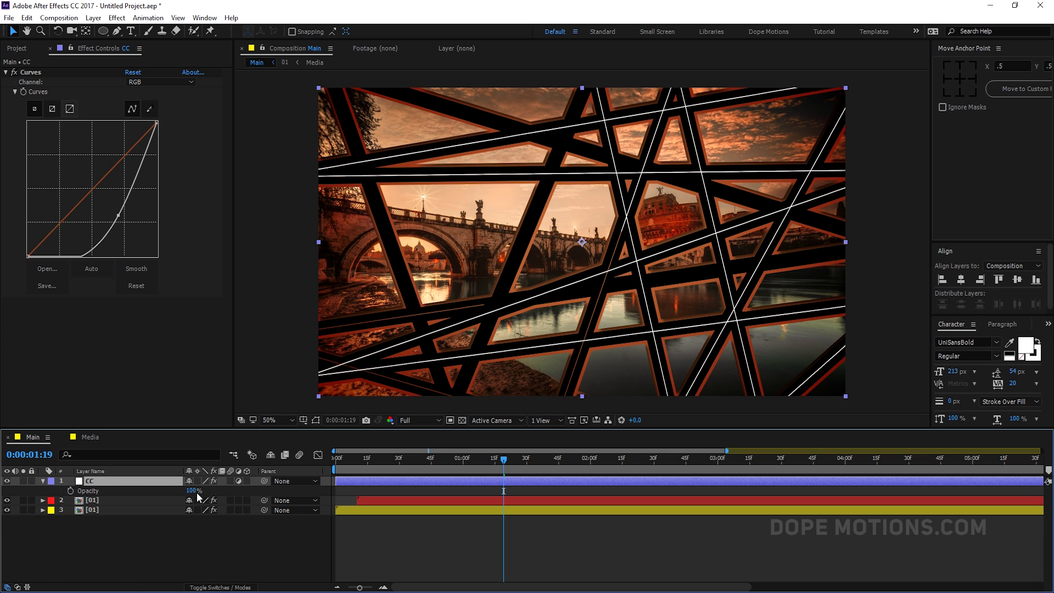
pyautogui.moveTo(190, 491); pyautogui.dragTo(157, 493)
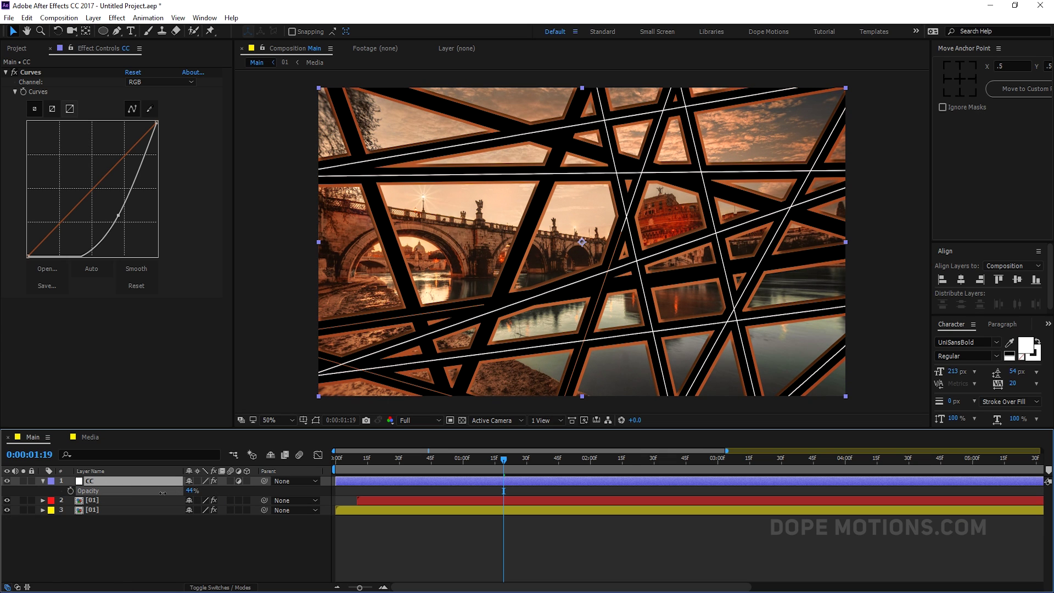
pyautogui.click(132, 577)
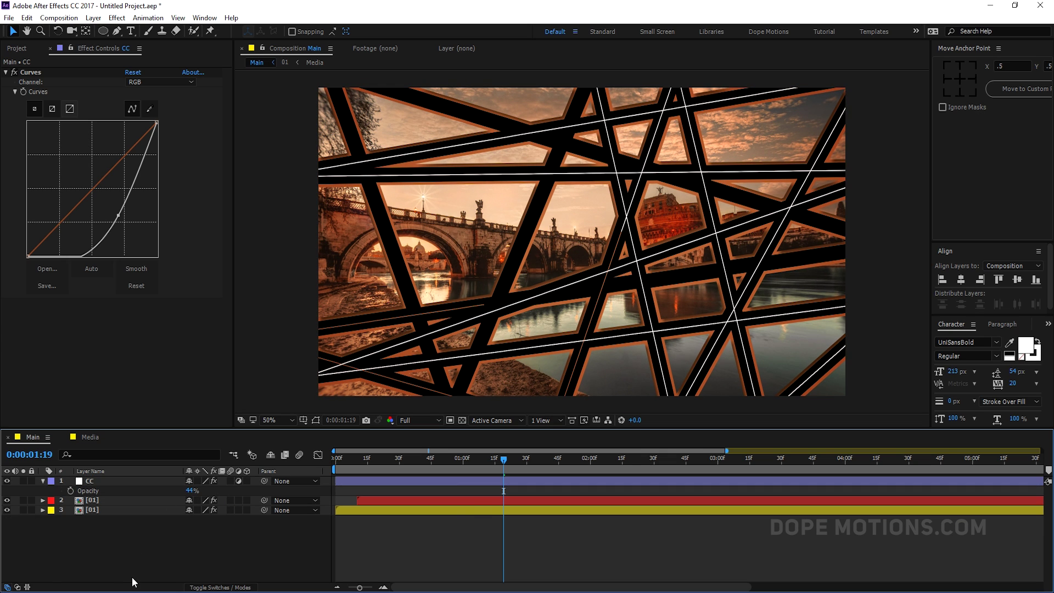
pyautogui.click(396, 462)
pyautogui.press('space')
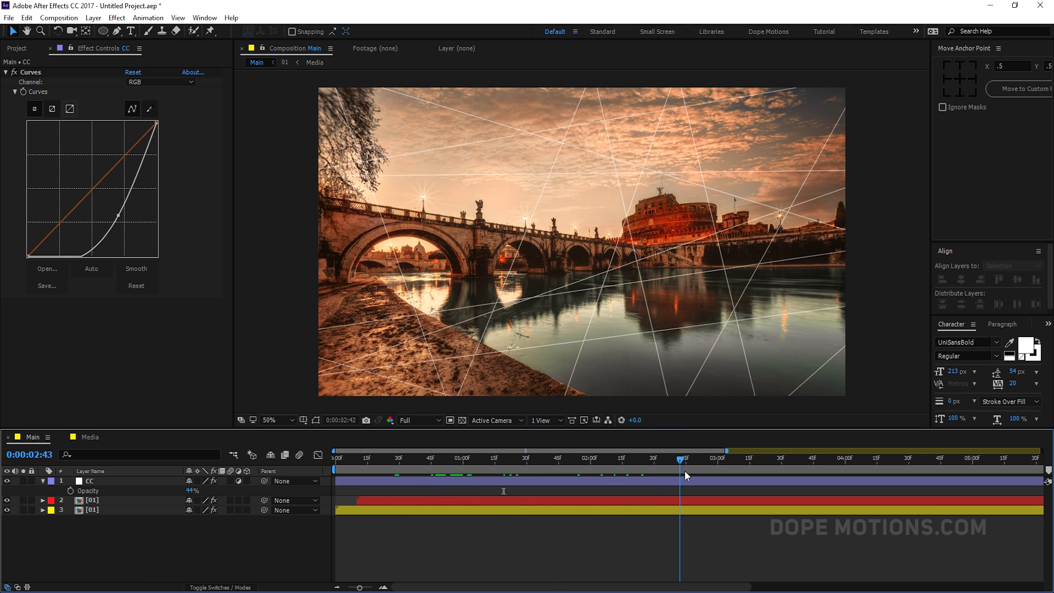
pyautogui.moveTo(736, 476); pyautogui.dragTo(514, 485)
# Step: Create another adjustment layer above CC and rename it Glow
pyautogui.rightClick(124, 558)
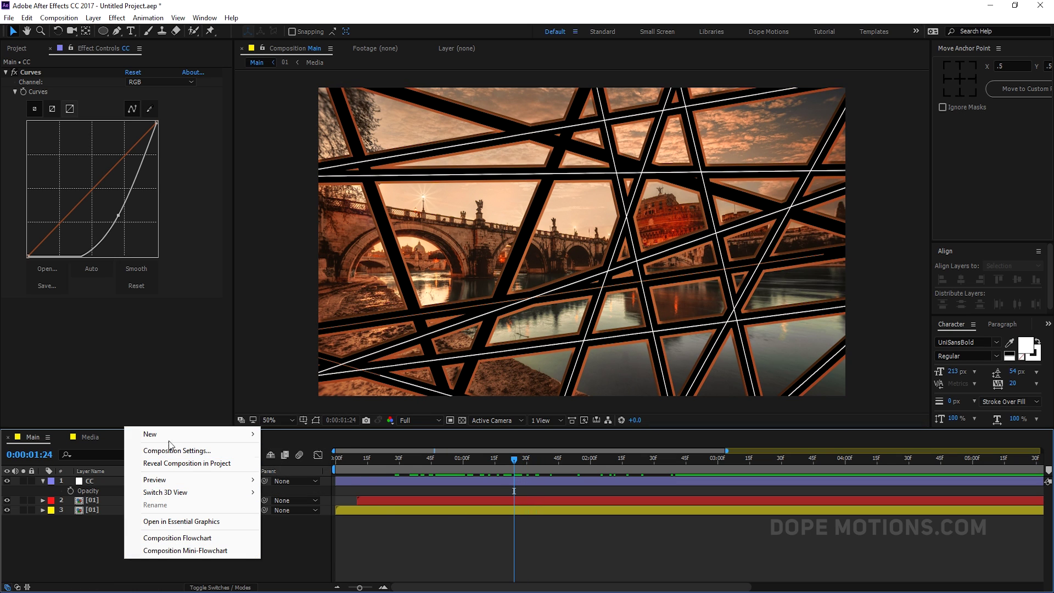
pyautogui.moveTo(181, 434)
pyautogui.click(311, 526)
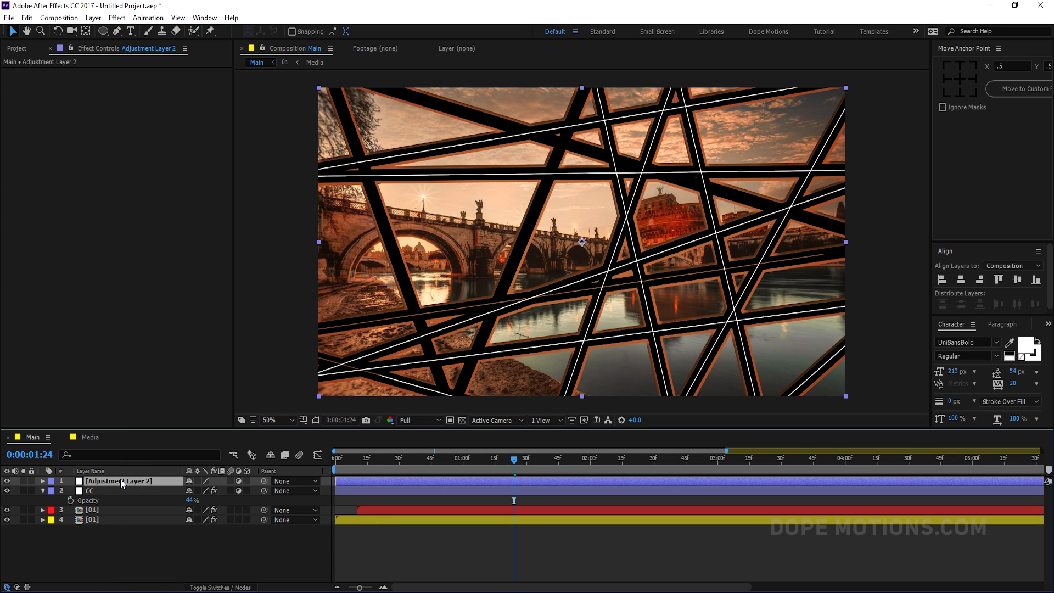
pyautogui.press('Return')
pyautogui.write('Glow')
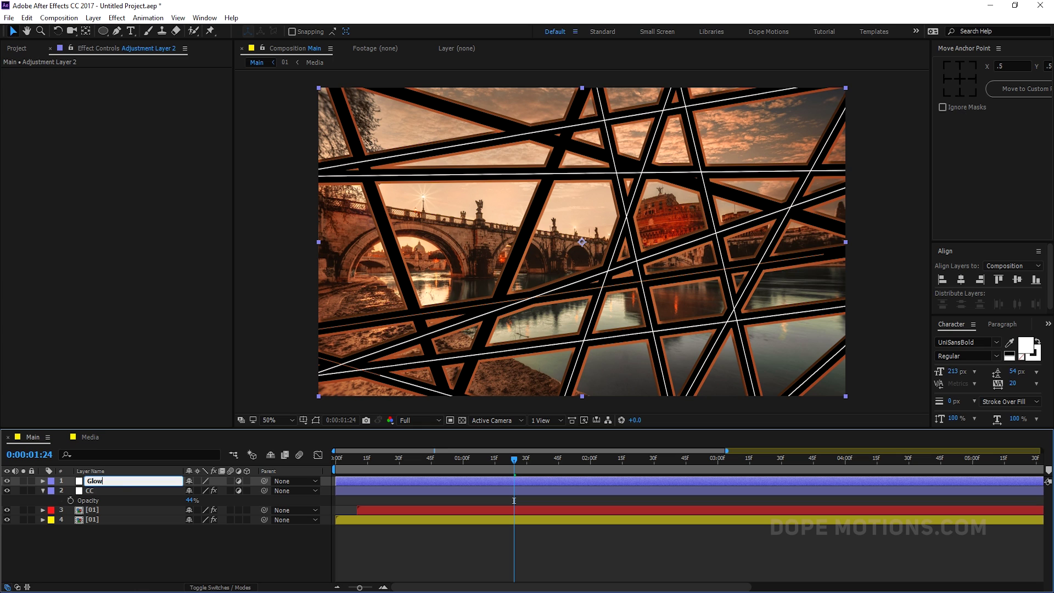
pyautogui.press('Return')
# Step: Apply the Glow effect to the Glow layer and set Glow Threshold to 92.9%
pyautogui.hotkey('ctrl', 'space')
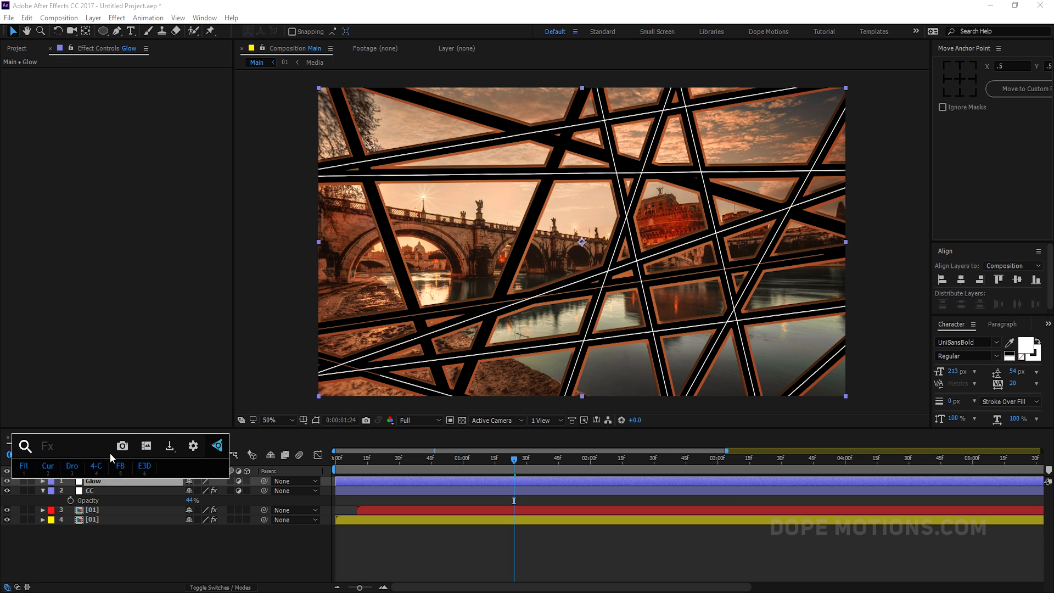
pyautogui.write('glow')
pyautogui.click(54, 492)
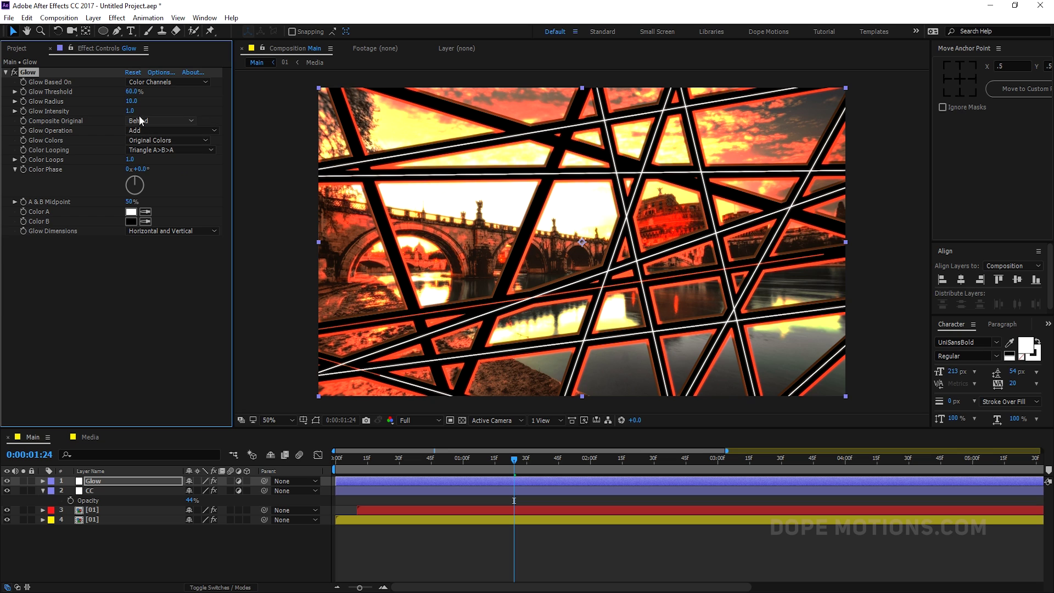
pyautogui.moveTo(130, 91); pyautogui.dragTo(179, 96)
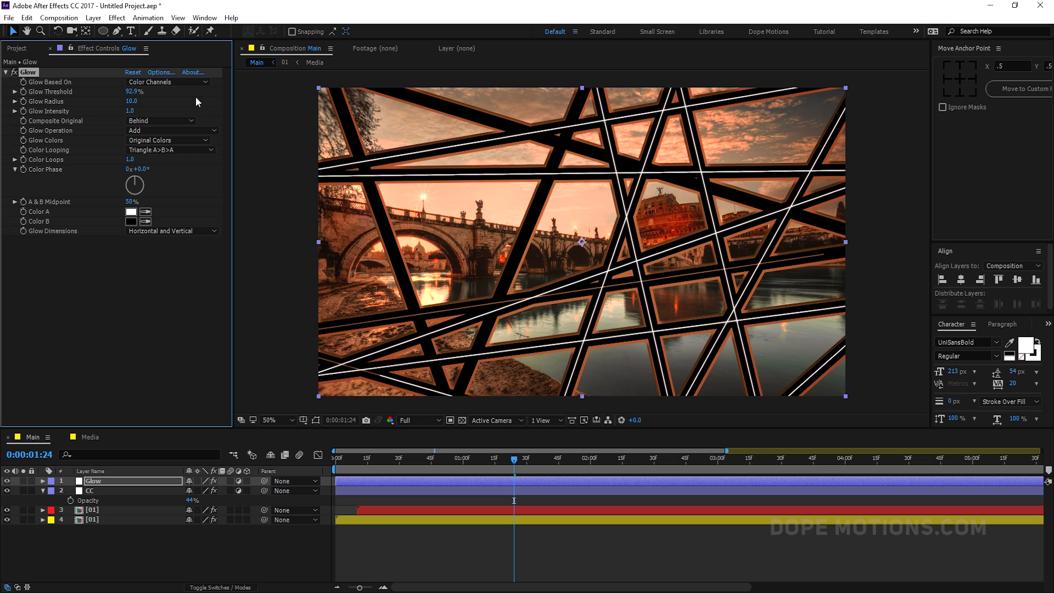
# Step: Compare the image with the Glow effect off and on up close, and scrub back to the start of the reveal
pyautogui.scroll(2, 391, 190)
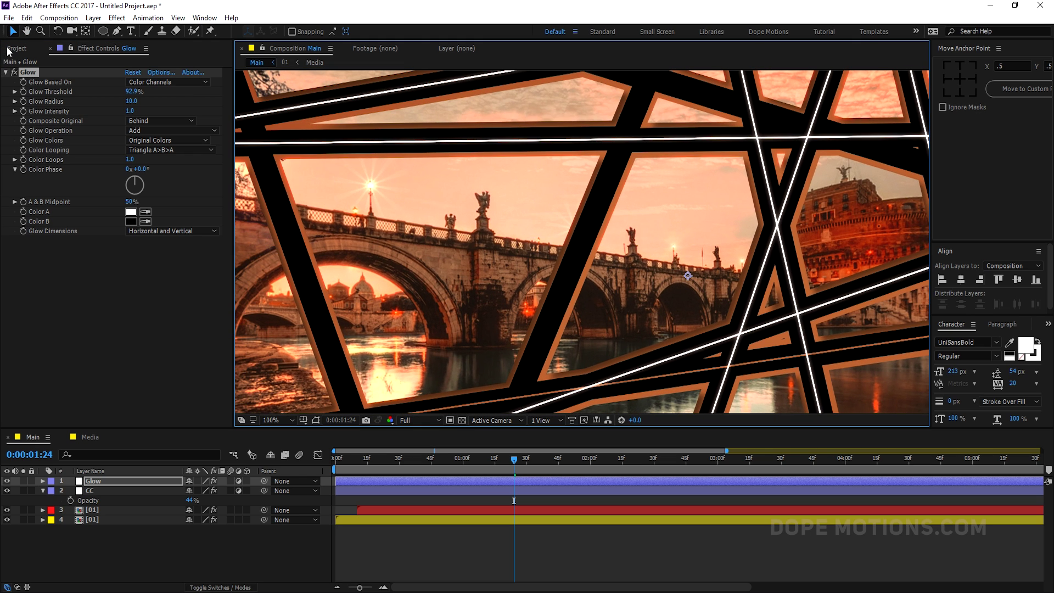
pyautogui.click(14, 72)
pyautogui.click(14, 72)
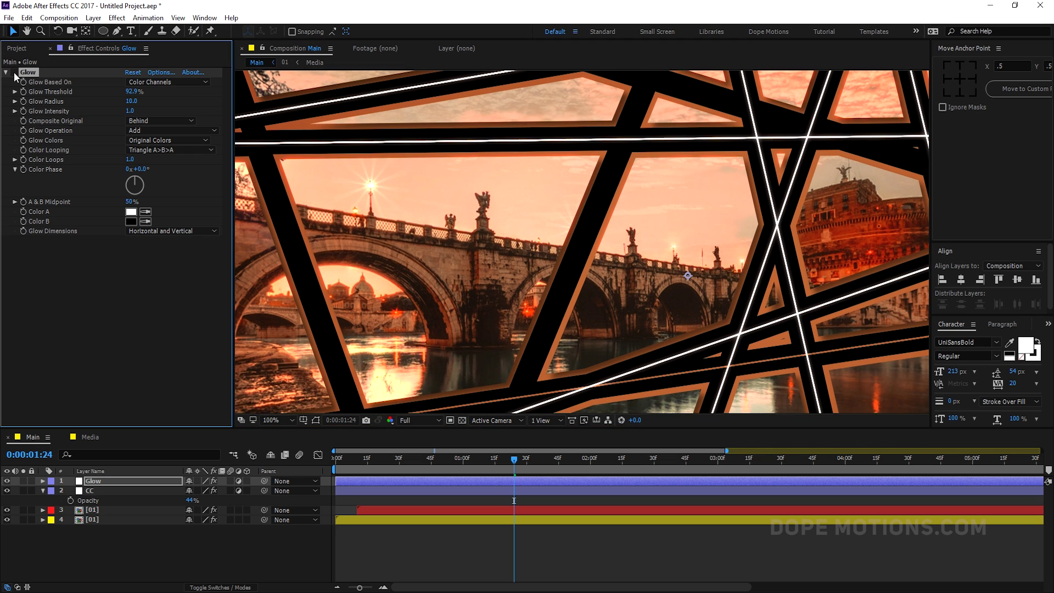
pyautogui.click(14, 72)
pyautogui.click(15, 72)
pyautogui.scroll(-2, 546, 247)
pyautogui.moveTo(540, 248); pyautogui.dragTo(483, 248)
pyautogui.moveTo(517, 463); pyautogui.dragTo(262, 501)
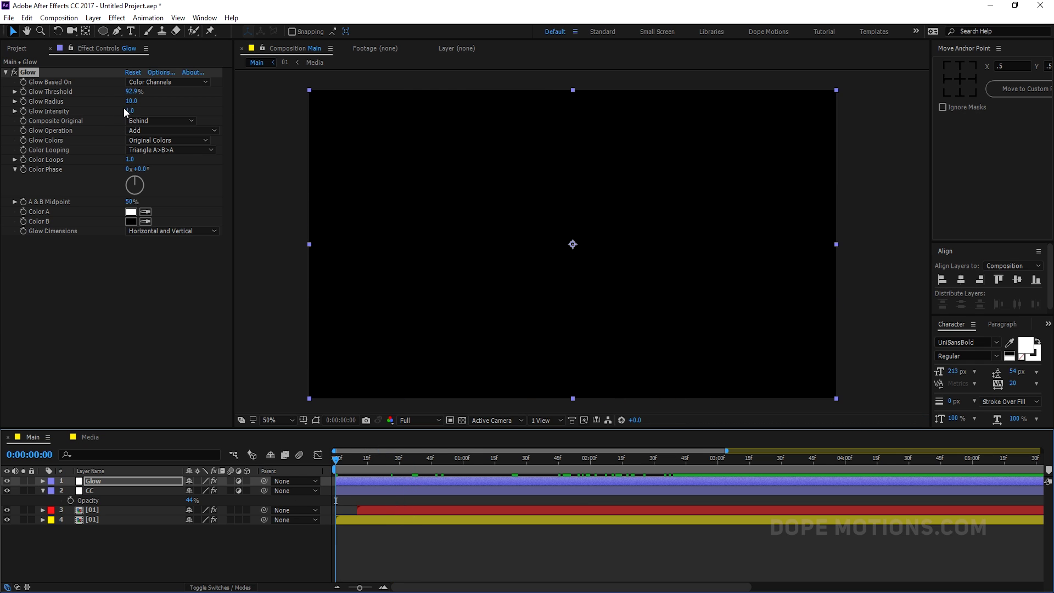
# Step: At 0:00:01:40, strengthen the glow with Glow Radius 177 and Glow Threshold 88.4%
pyautogui.moveTo(349, 456); pyautogui.dragTo(548, 476)
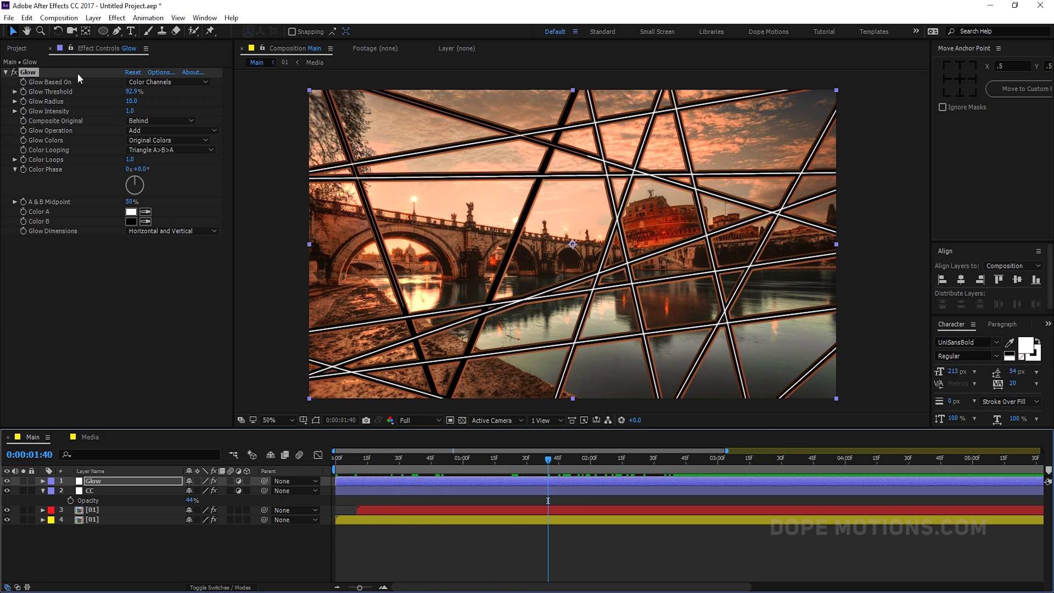
pyautogui.moveTo(130, 102); pyautogui.dragTo(177, 103)
pyautogui.moveTo(241, 102); pyautogui.dragTo(217, 103)
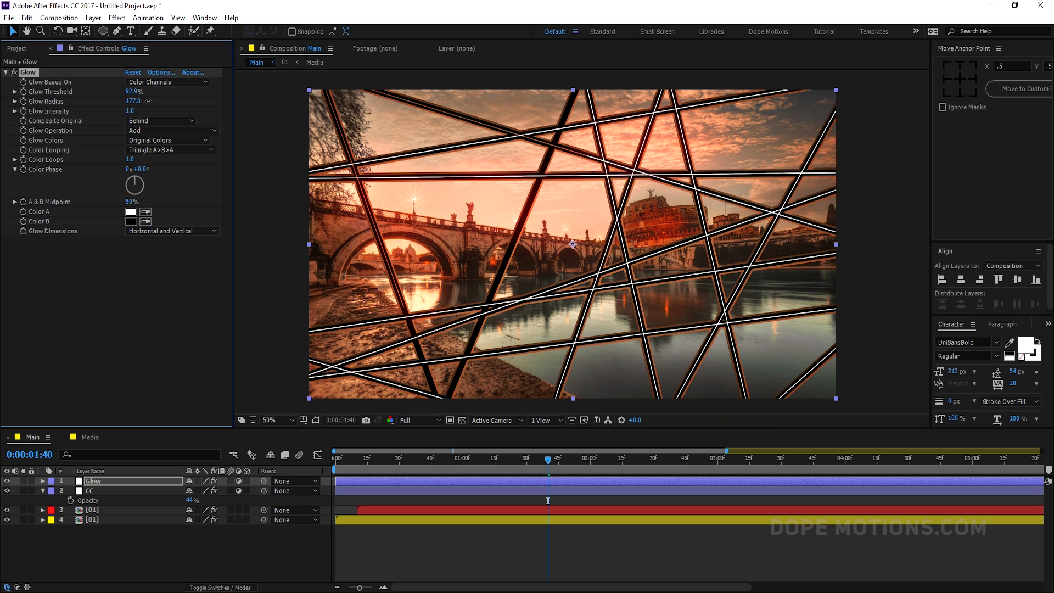
pyautogui.moveTo(120, 91); pyautogui.dragTo(113, 92)
# Step: Keyframe Glow Threshold and Glow Radius at 0:00:00:00, and set them to 100% and 35 at 0:00:03:00
pyautogui.moveTo(410, 462); pyautogui.dragTo(272, 469)
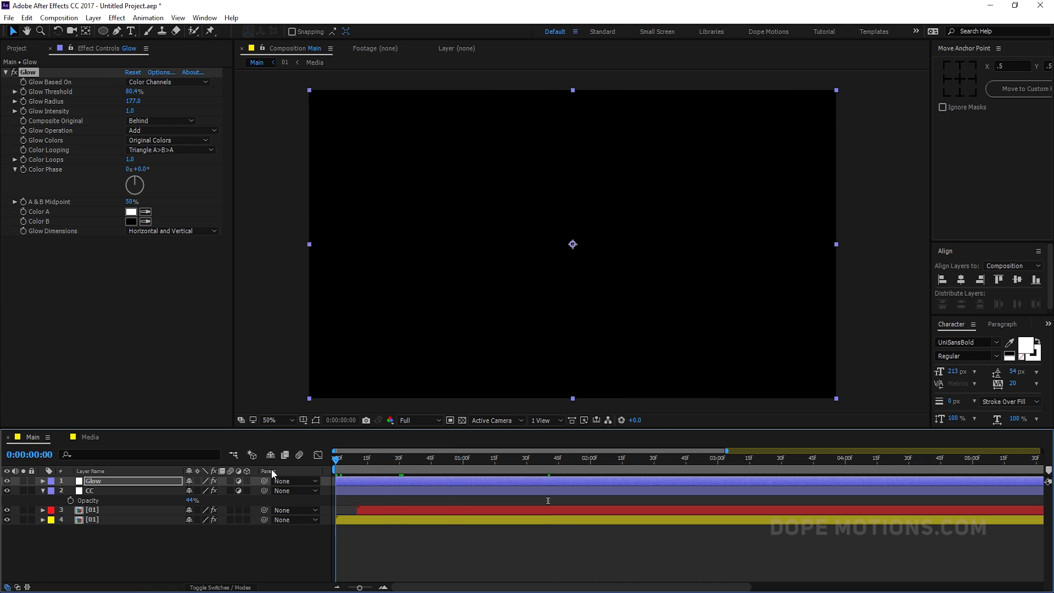
pyautogui.click(24, 91)
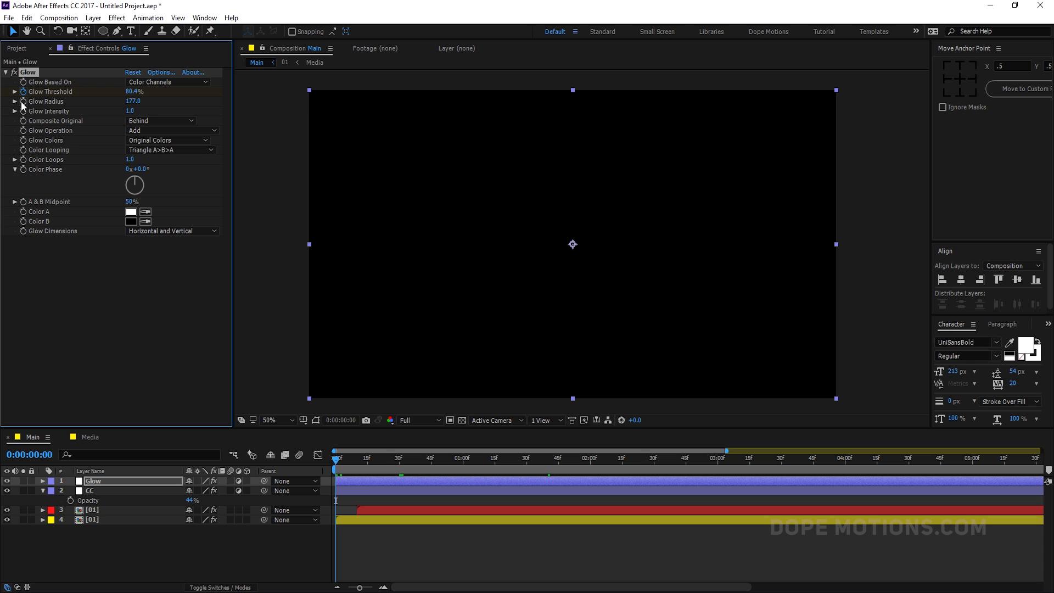
pyautogui.moveTo(492, 460); pyautogui.dragTo(717, 480)
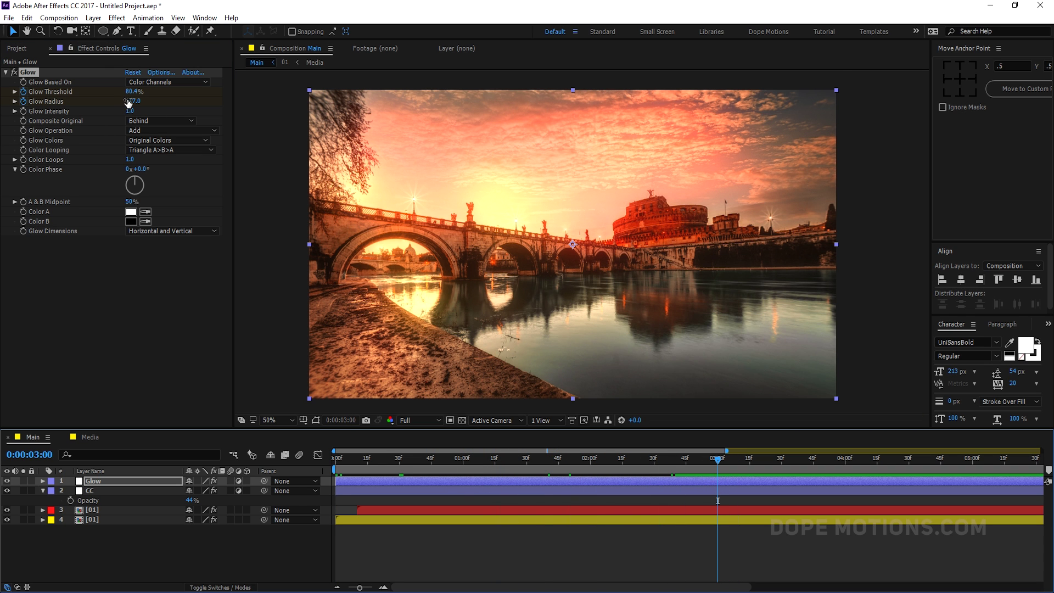
pyautogui.moveTo(133, 95); pyautogui.dragTo(159, 91)
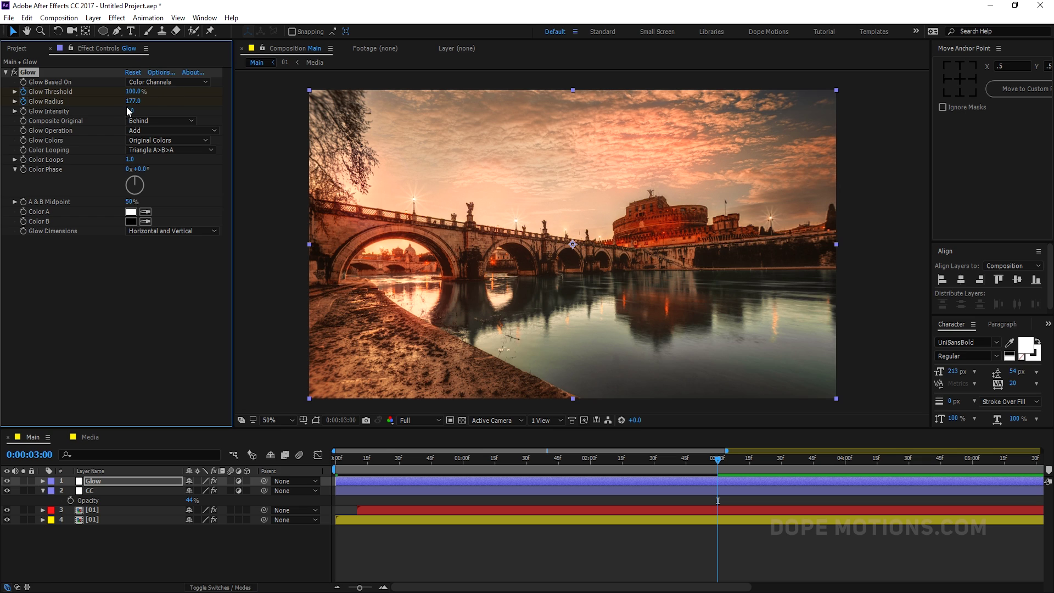
pyautogui.moveTo(110, 102); pyautogui.dragTo(83, 104)
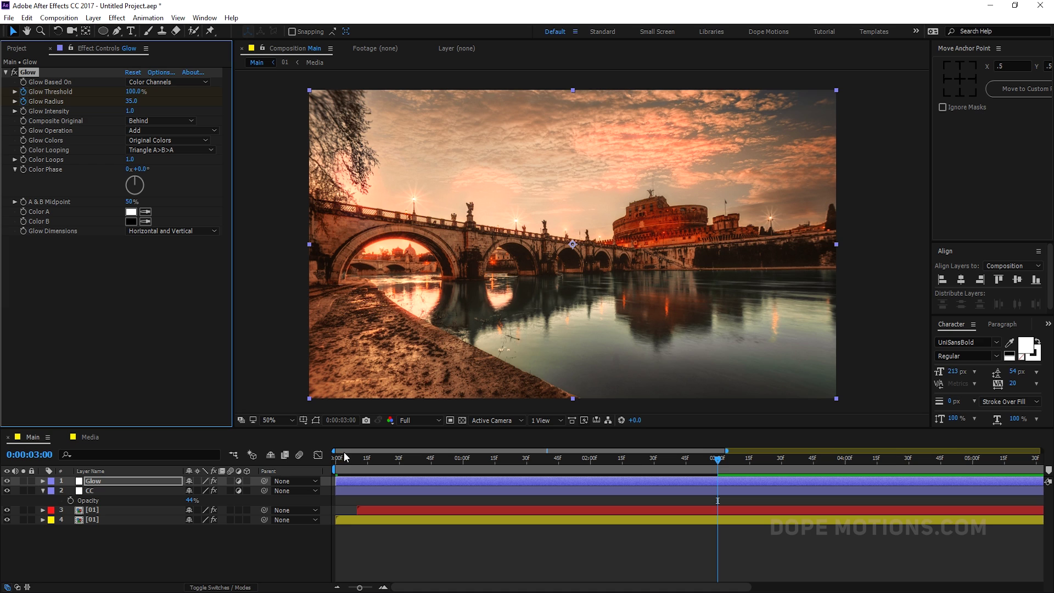
# Step: Preview the finished reveal from the start and end the work area at 0:00:03:19
pyautogui.click(337, 458)
pyautogui.press('space')
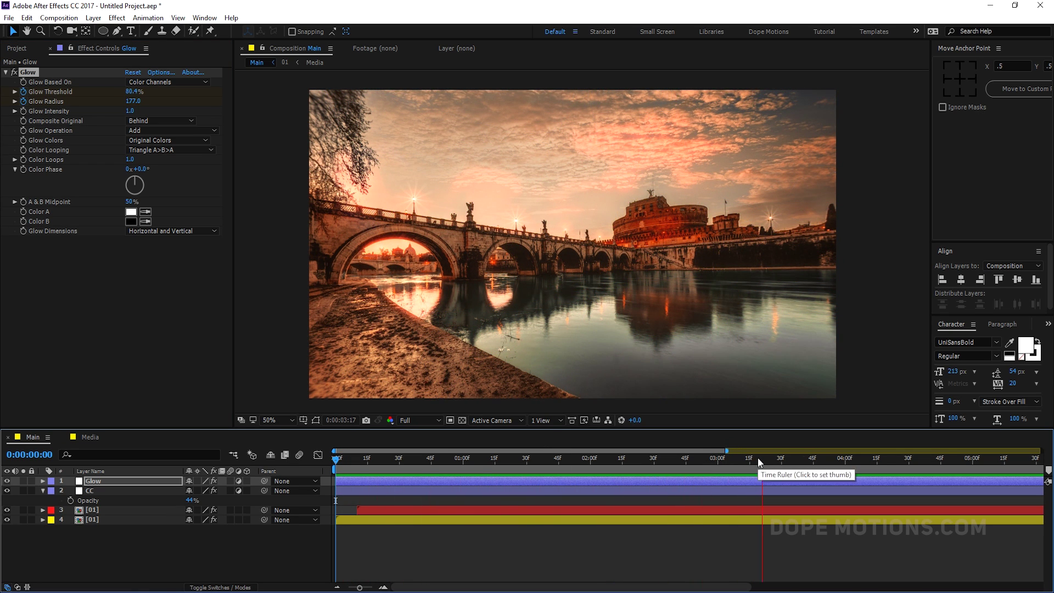
pyautogui.click(758, 459)
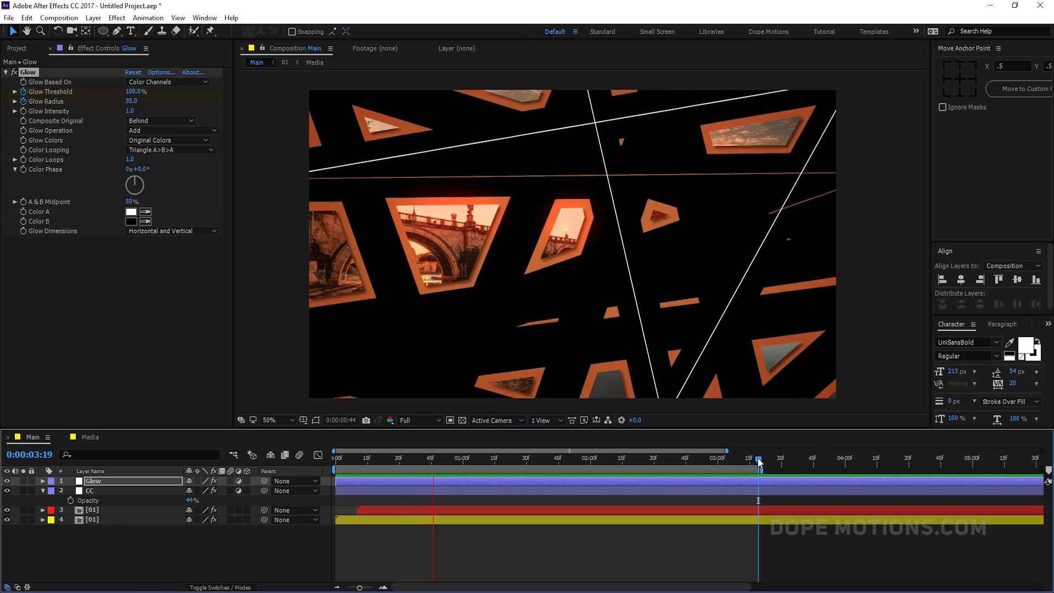